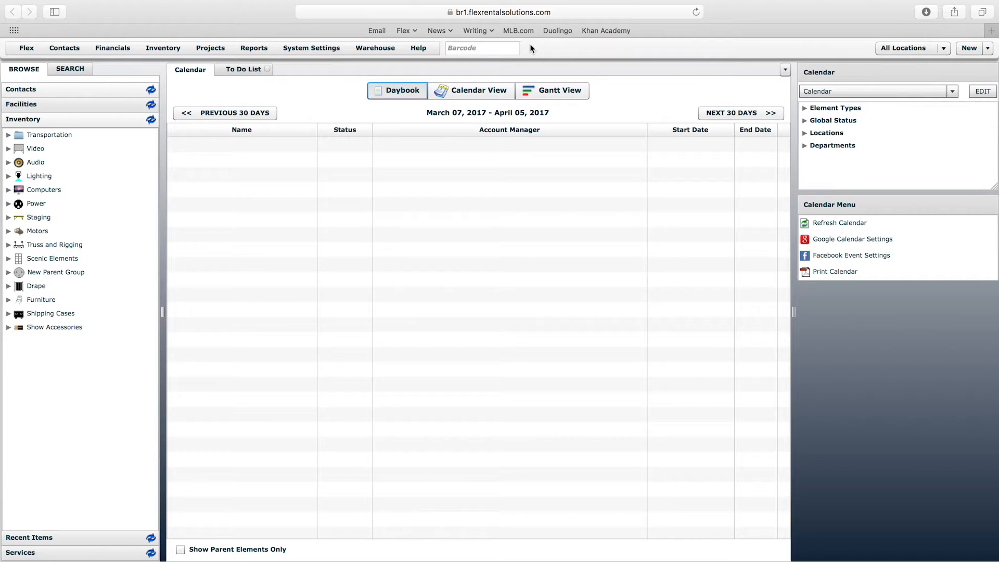
# - Open Storage/Container Processing and look through the container list, selecting the Mackie 450 Shipping Case with bar code 00383
pyautogui.click(375, 47)
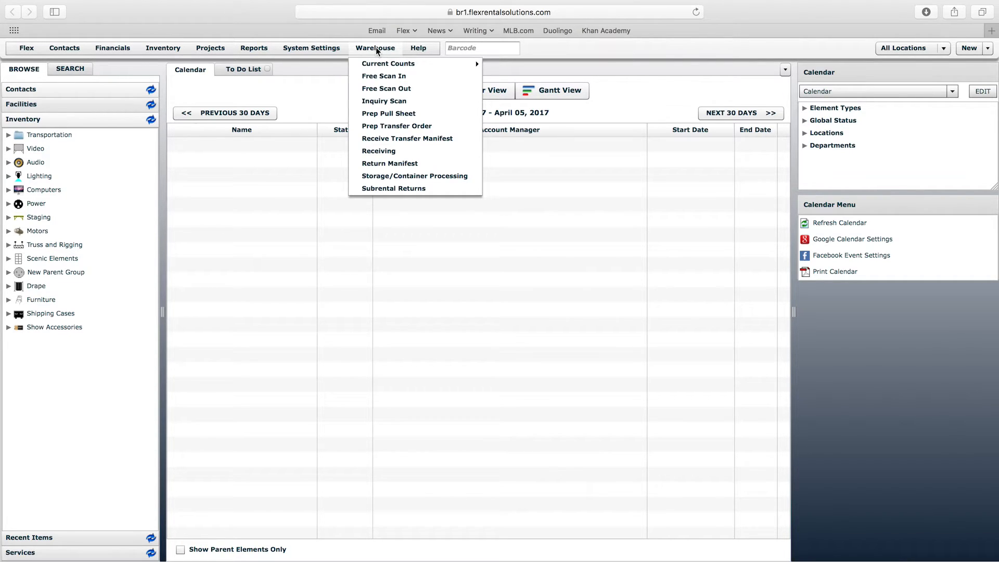
pyautogui.click(399, 176)
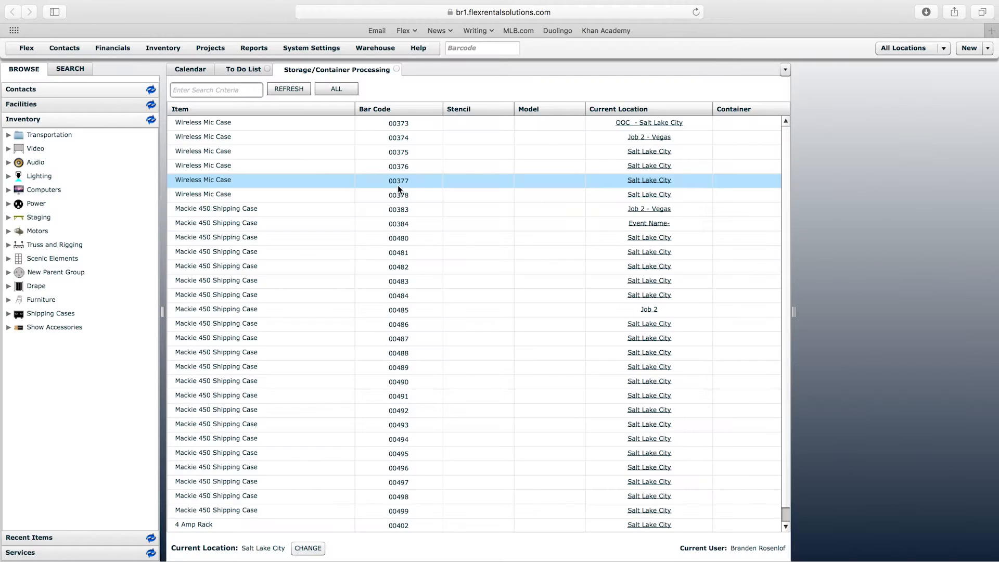
pyautogui.click(788, 171)
pyautogui.moveTo(787, 170)
pyautogui.mouseDown()
pyautogui.moveTo(794, 237)
pyautogui.moveTo(785, 247)
pyautogui.moveTo(783, 150)
pyautogui.mouseUp()
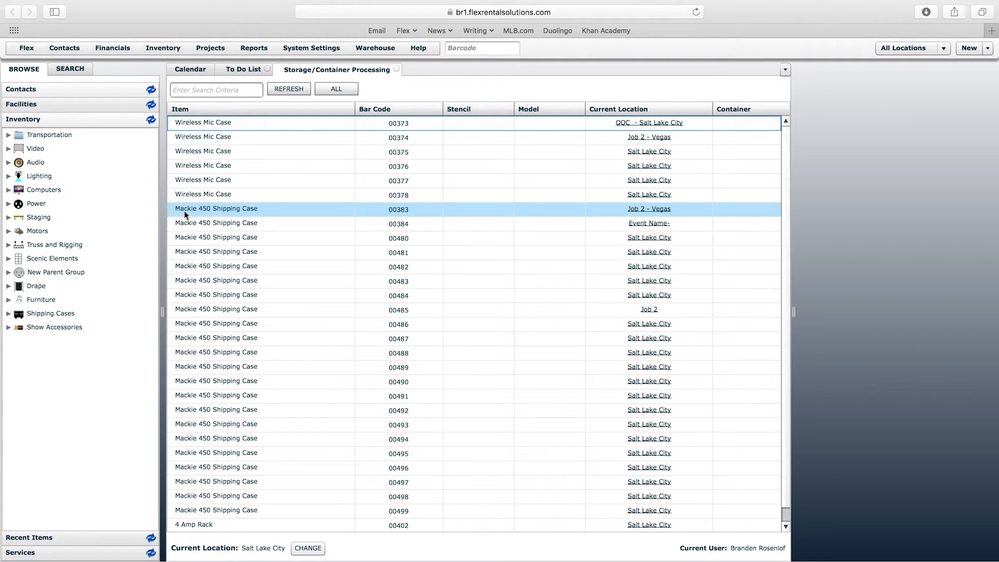
pyautogui.click(210, 210)
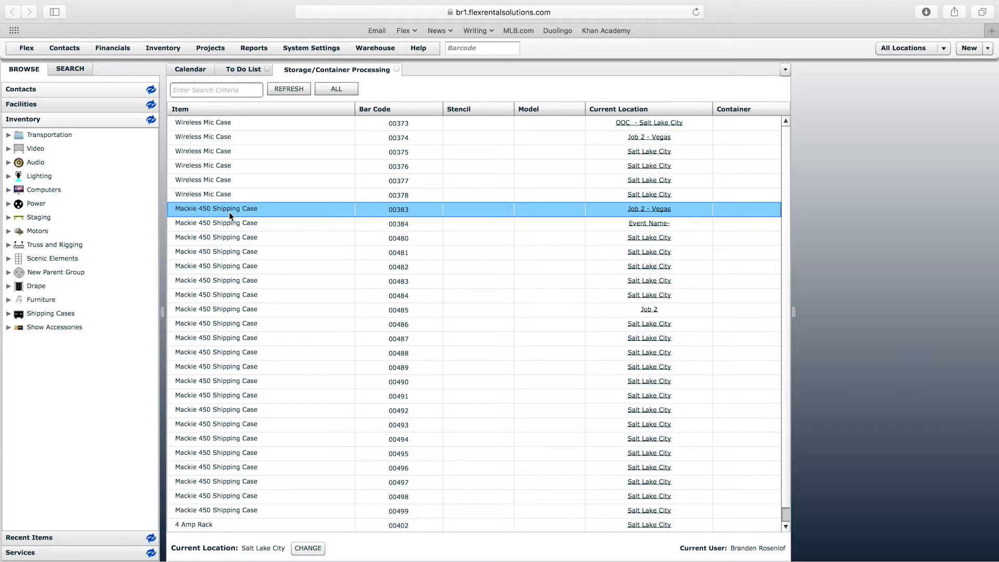
# - Browse the inventory through Audio, Speakers and Powered, and select the Mackie 450 speaker
pyautogui.click(9, 162)
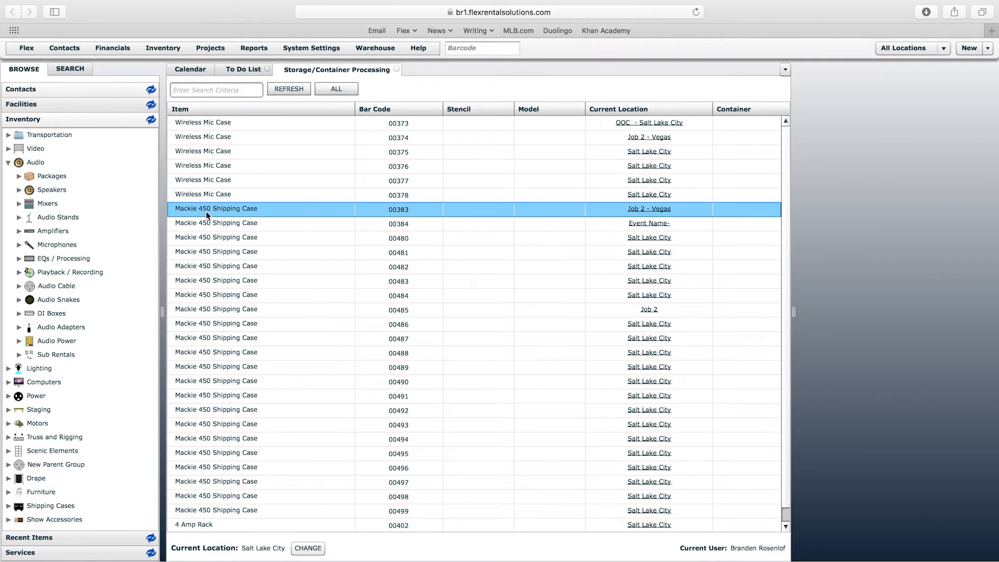
pyautogui.click(20, 191)
pyautogui.click(29, 259)
pyautogui.click(87, 314)
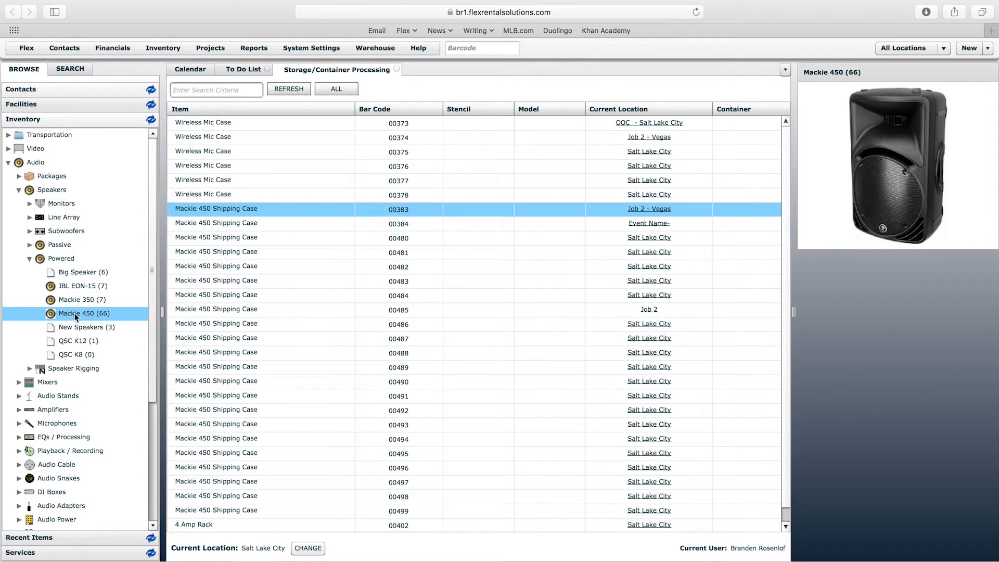
pyautogui.doubleClick(89, 315)
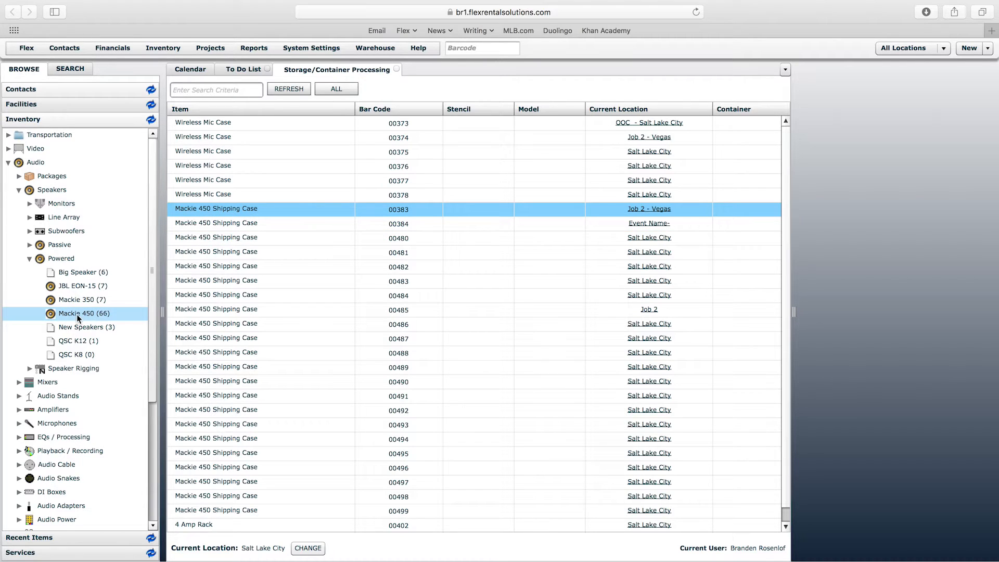
# - Open the Mackie 450 Shipping Case item from the Shipping Cases inventory group
pyautogui.moveTo(156, 276); pyautogui.dragTo(155, 316)
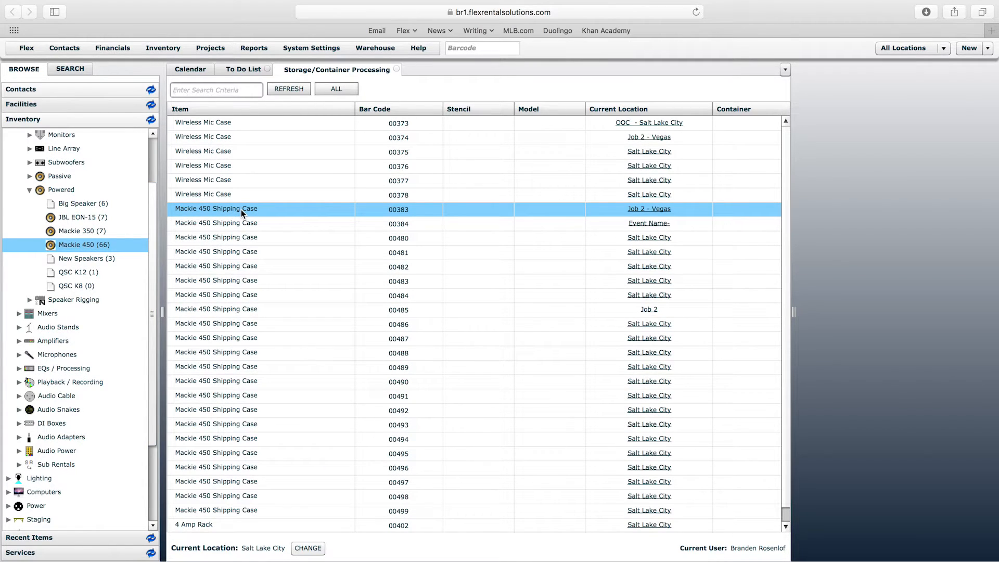
pyautogui.moveTo(151, 217); pyautogui.dragTo(152, 235)
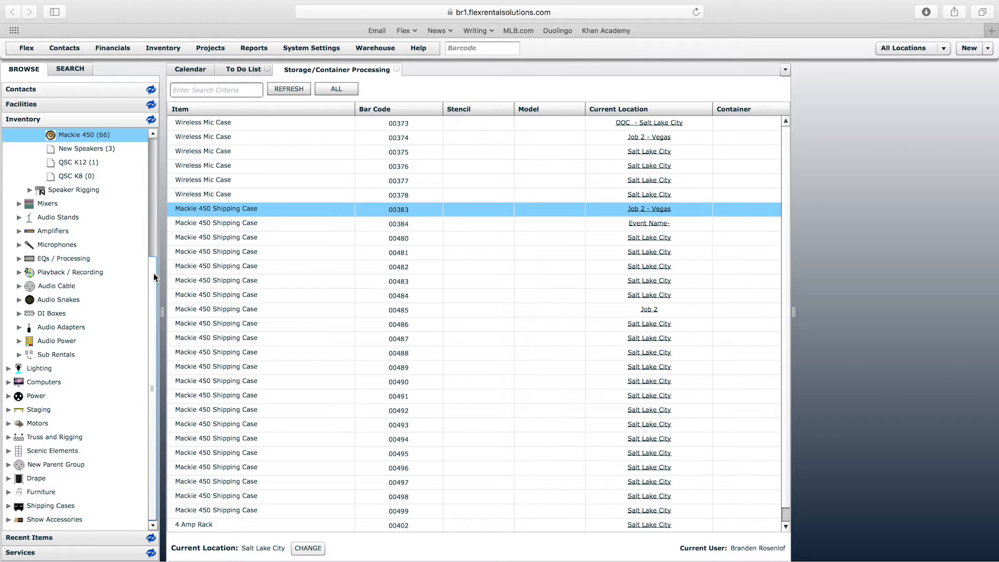
pyautogui.scroll(2, 154, 273)
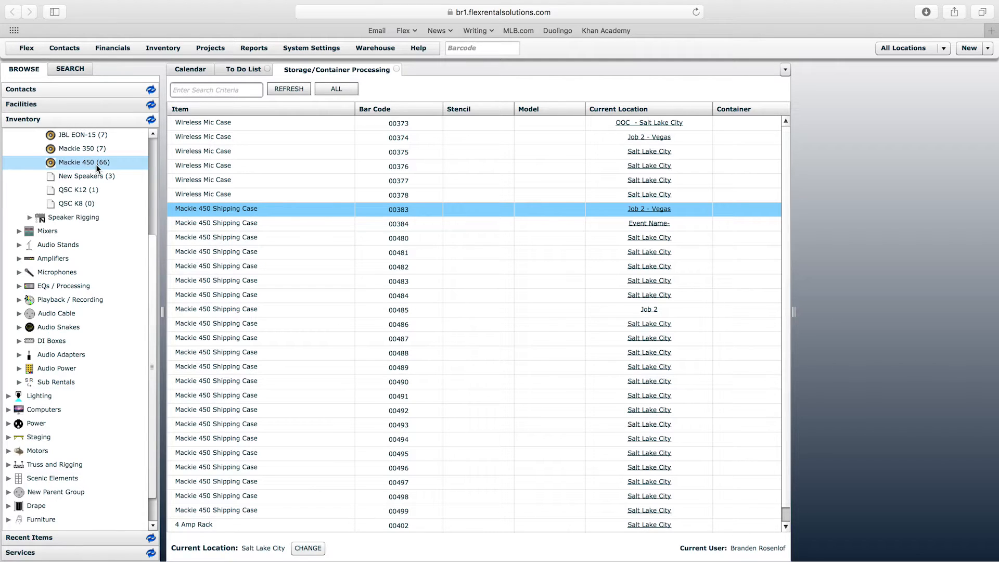
pyautogui.moveTo(150, 250); pyautogui.dragTo(150, 259)
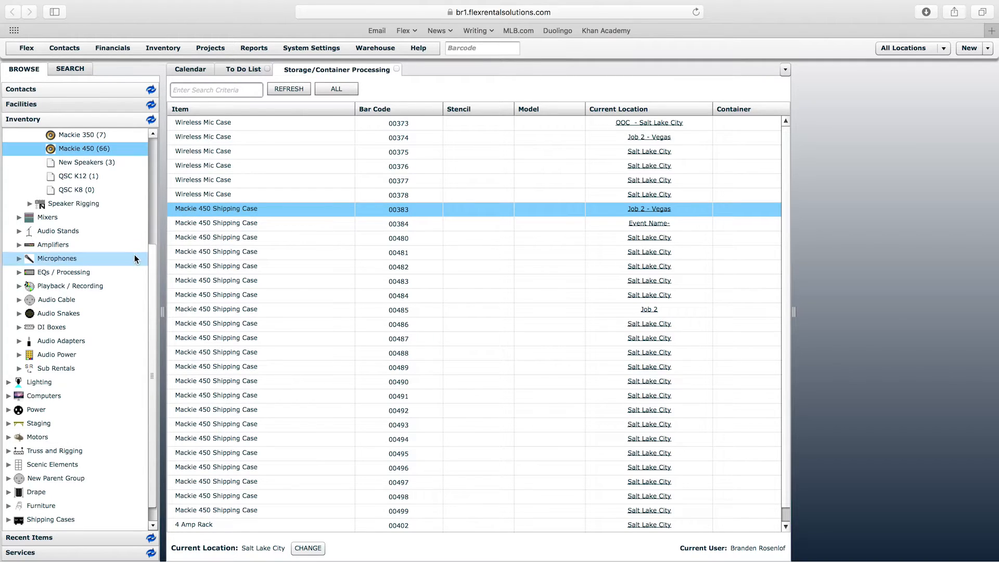
pyautogui.scroll(-1, 149, 281)
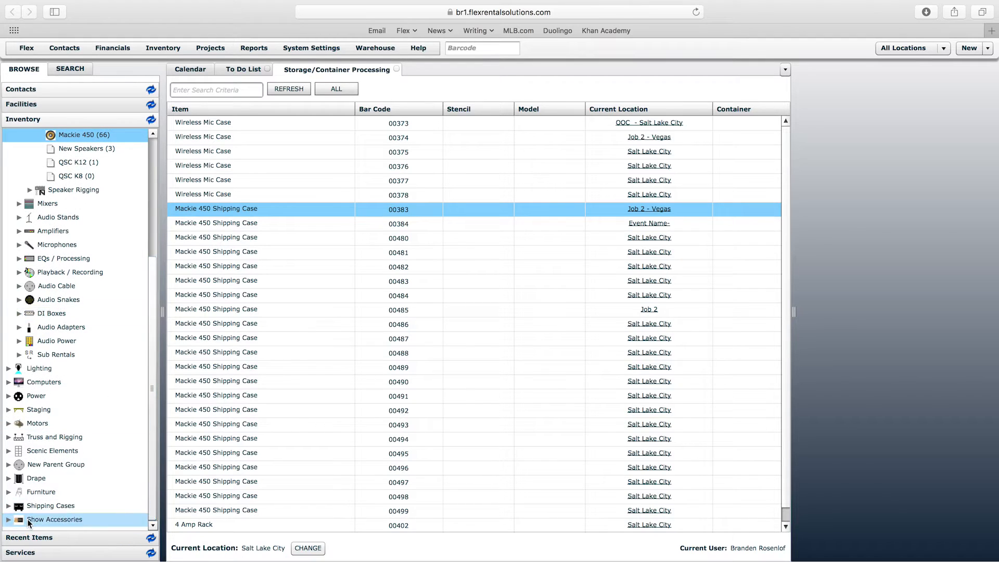
pyautogui.click(8, 506)
pyautogui.scroll(-3, 155, 500)
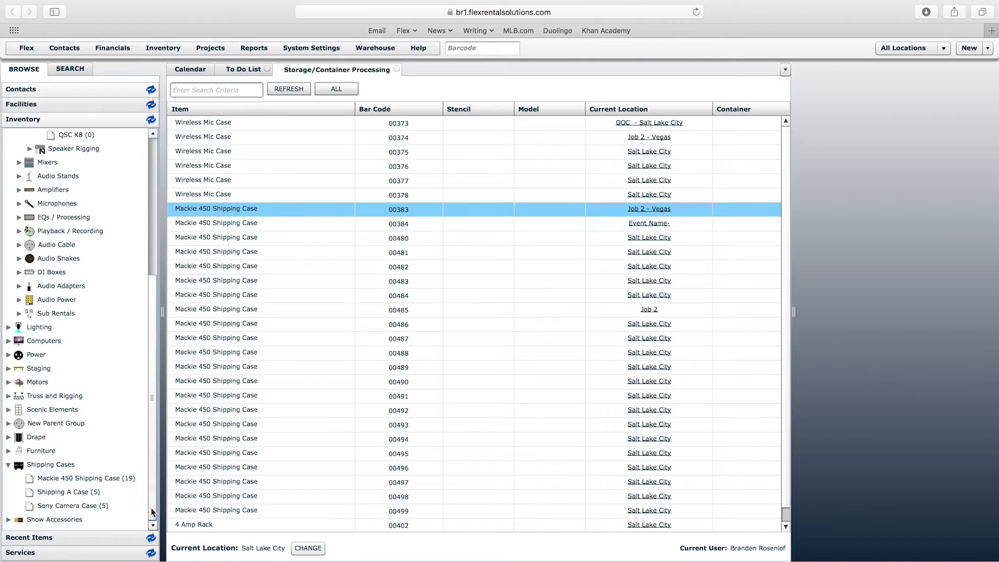
pyautogui.doubleClick(76, 483)
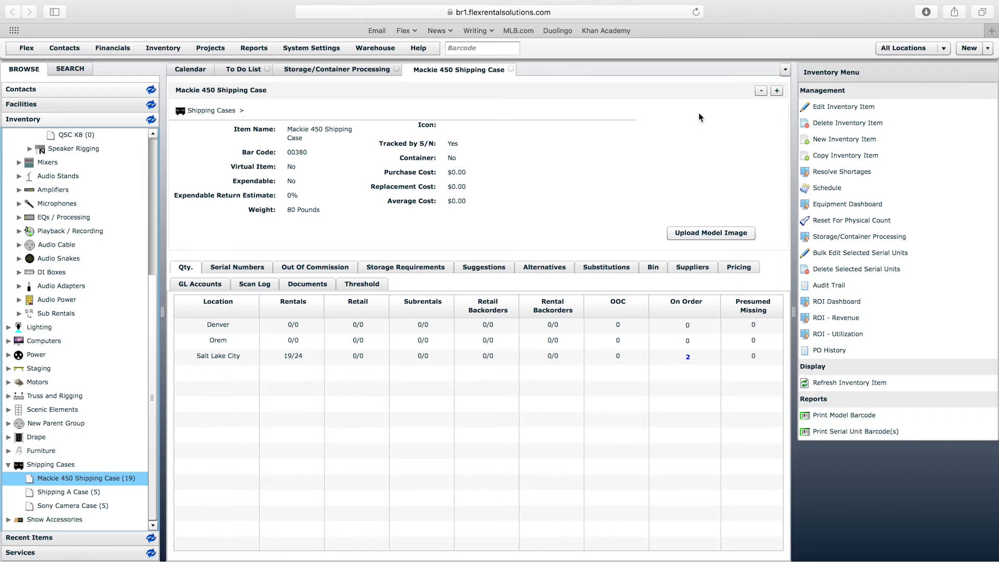
# - Open the Mackie 450 Shipping Case for editing and examine its Structure/Availability settings, including the Contents Available choices
pyautogui.click(838, 108)
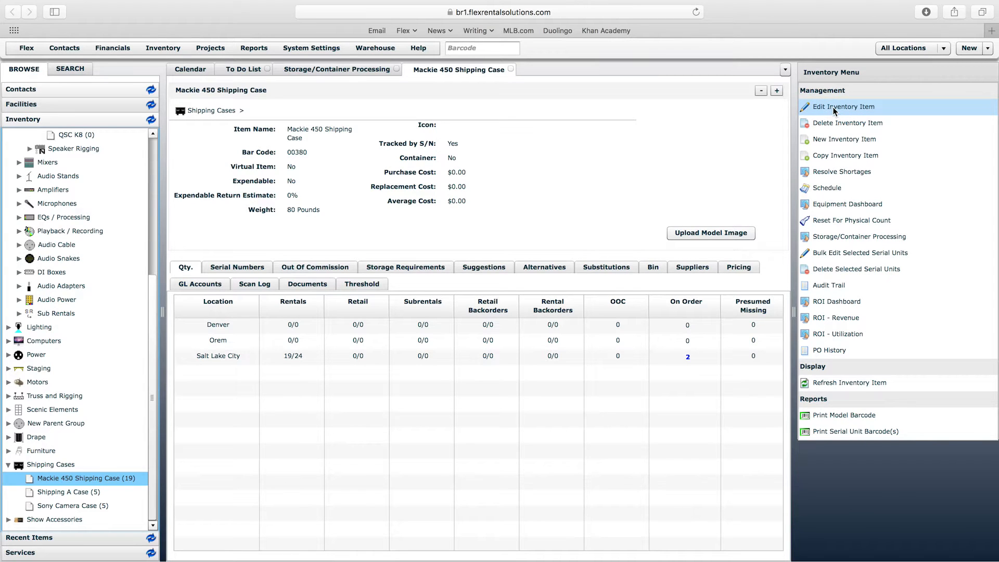
pyautogui.moveTo(776, 170); pyautogui.dragTo(777, 271)
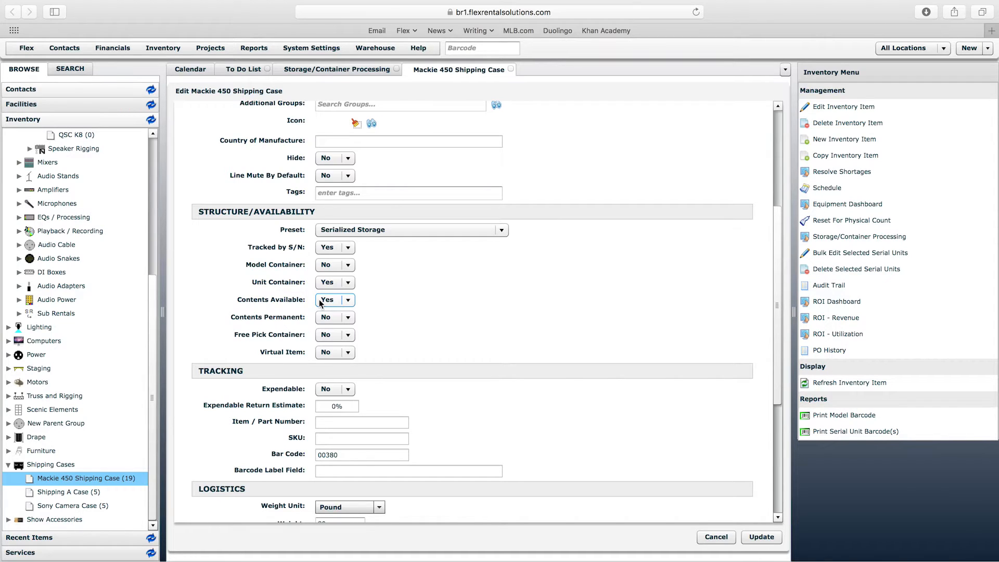
pyautogui.scroll(5, 120, 307)
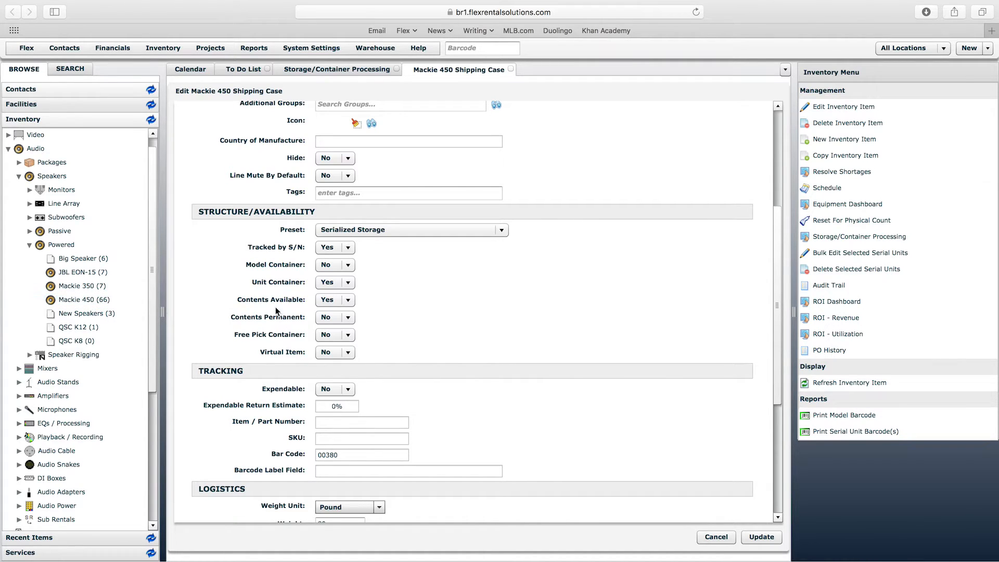
pyautogui.click(332, 300)
pyautogui.click(330, 306)
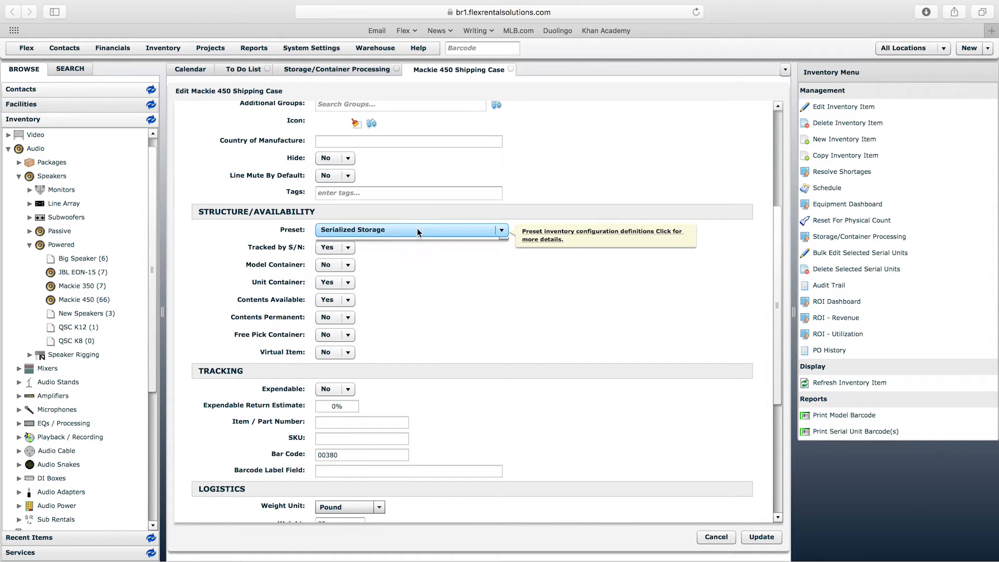
# - Look through the available inventory configuration presets, then cancel editing the shipping case
pyautogui.click(464, 230)
pyautogui.click(503, 243)
pyautogui.click(504, 243)
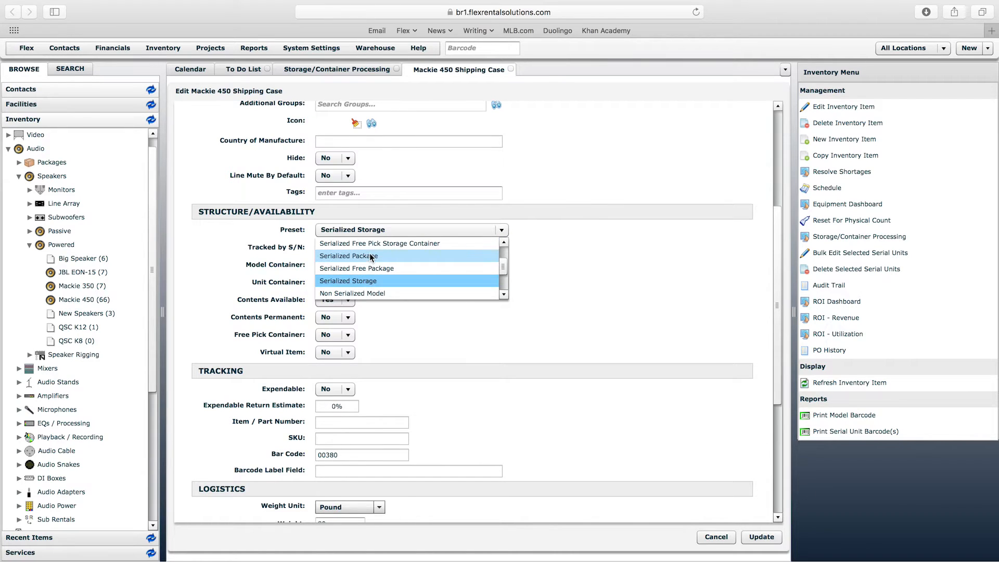
pyautogui.click(504, 254)
pyautogui.moveTo(504, 254); pyautogui.dragTo(503, 265)
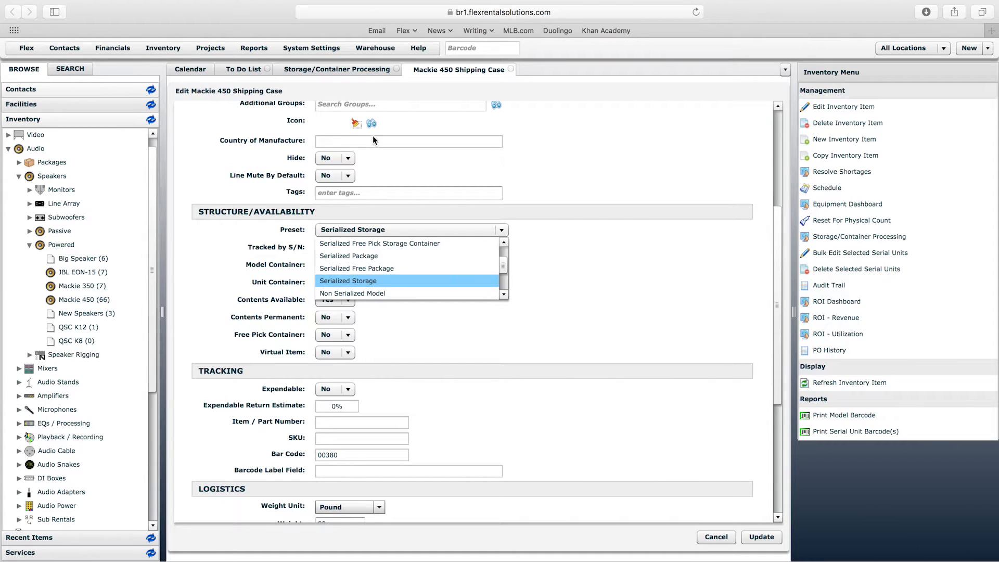
pyautogui.click(375, 47)
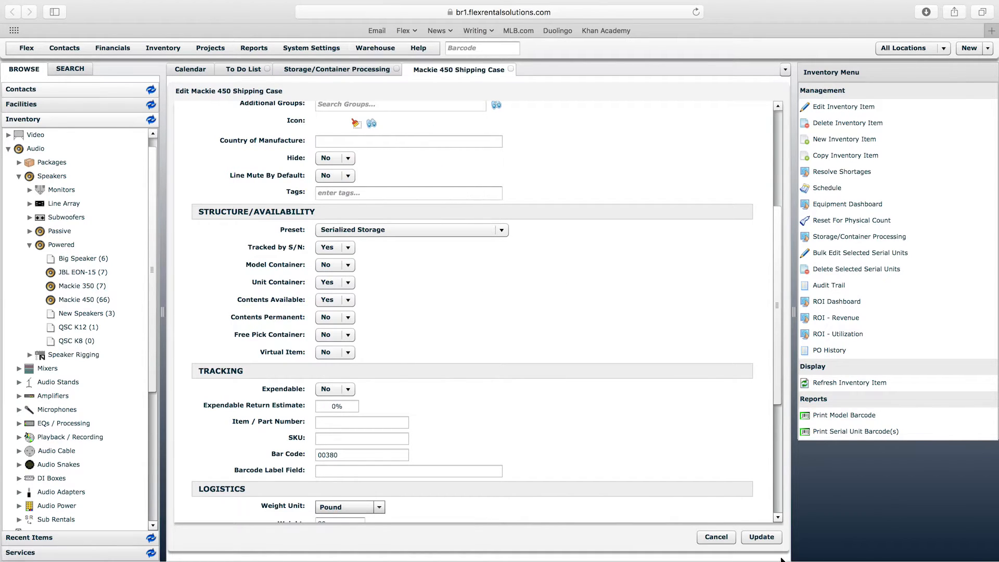
pyautogui.click(717, 536)
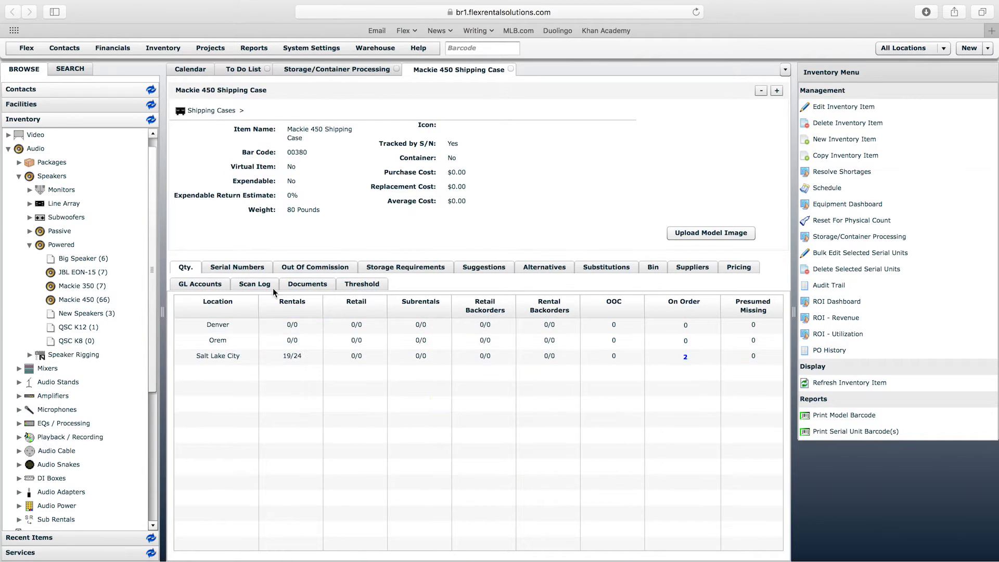
# - Inspect the contents of the shipping case's serial unit 00493, then return to the Mackie 450 Shipping Case model
pyautogui.click(244, 267)
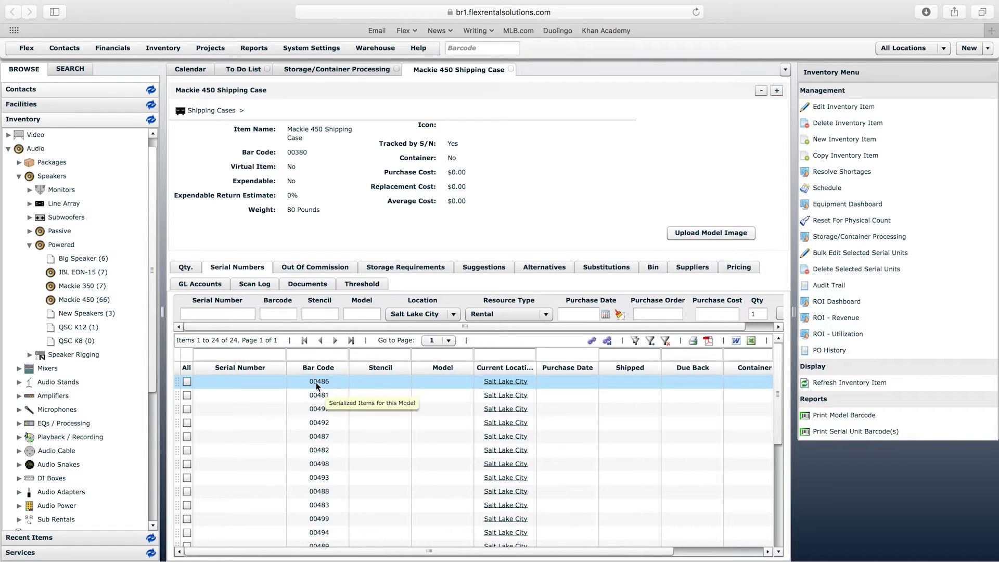
pyautogui.doubleClick(324, 477)
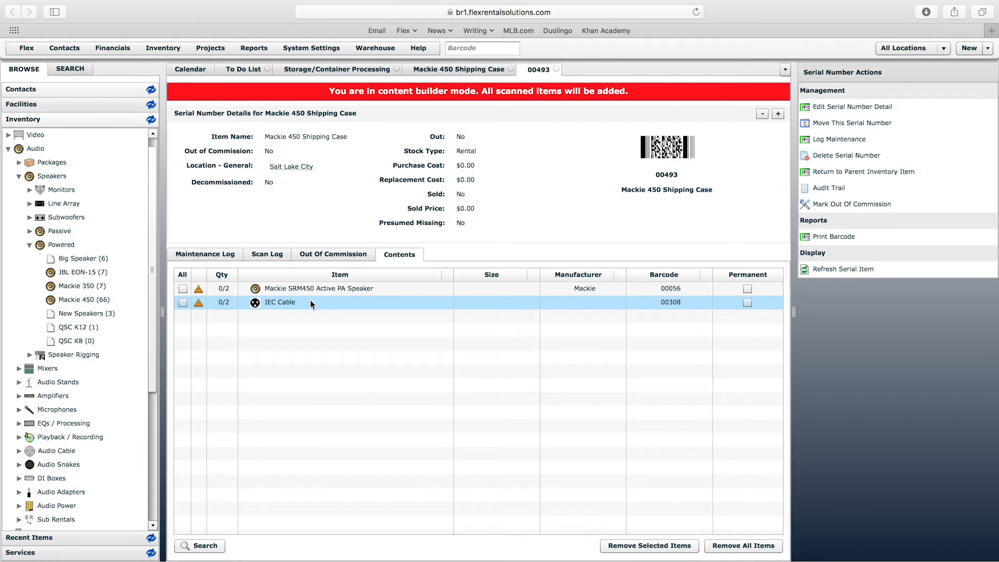
pyautogui.click(464, 73)
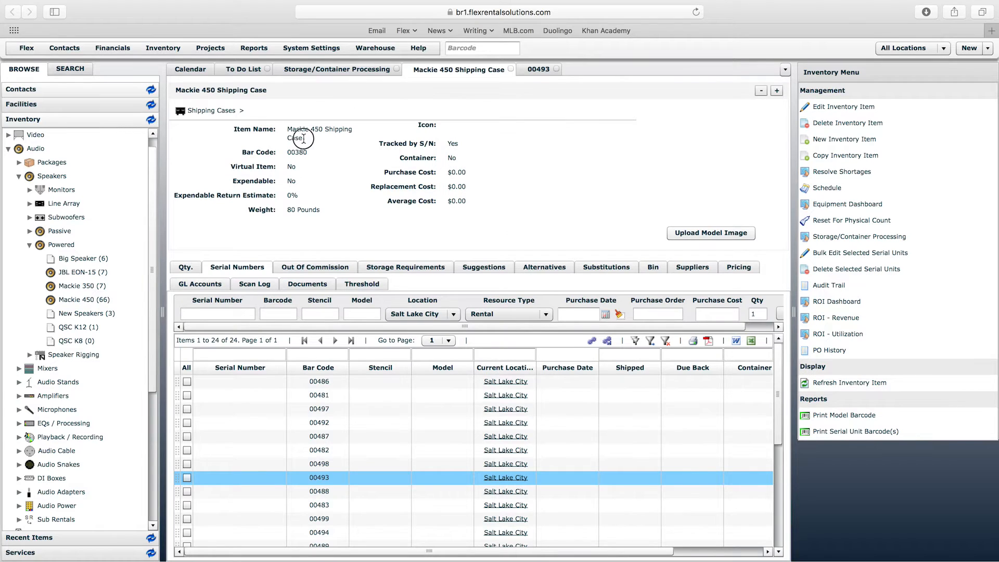
pyautogui.moveTo(311, 138); pyautogui.dragTo(288, 130)
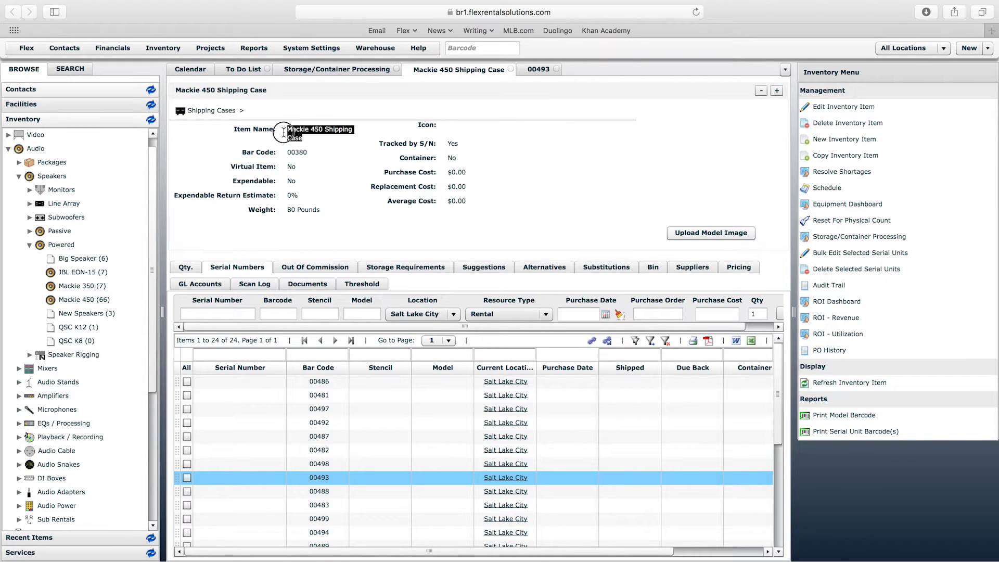
pyautogui.click(314, 139)
# - Remove the Mackie SRM450 Active PA Speaker and IEC Cable from the shipping case's storage requirements
pyautogui.click(394, 268)
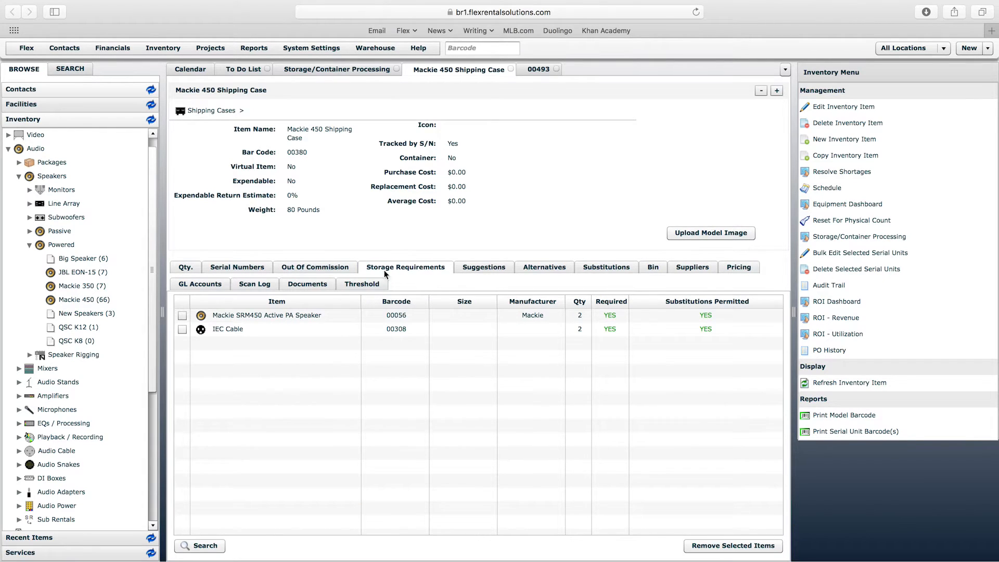
pyautogui.click(228, 323)
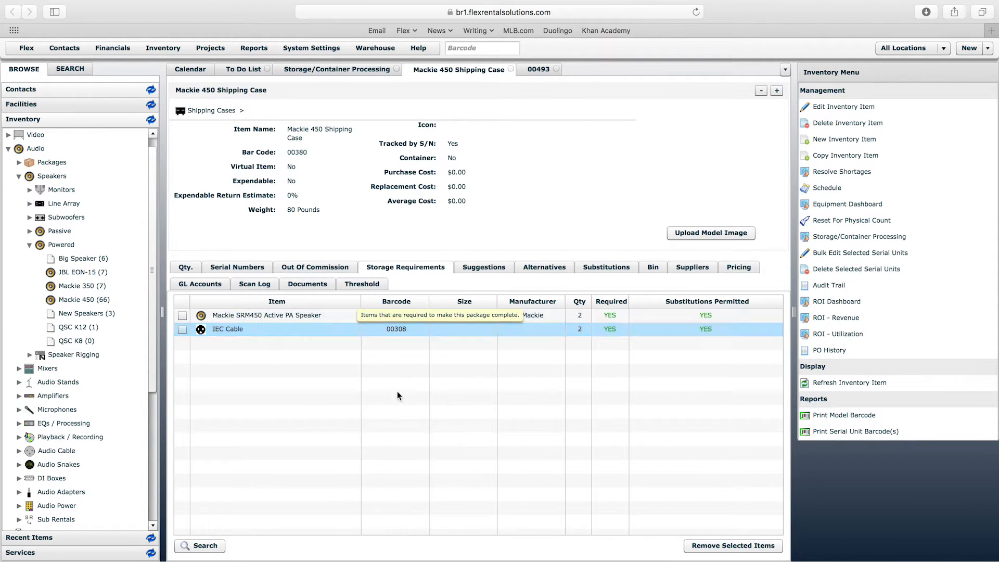
pyautogui.click(734, 545)
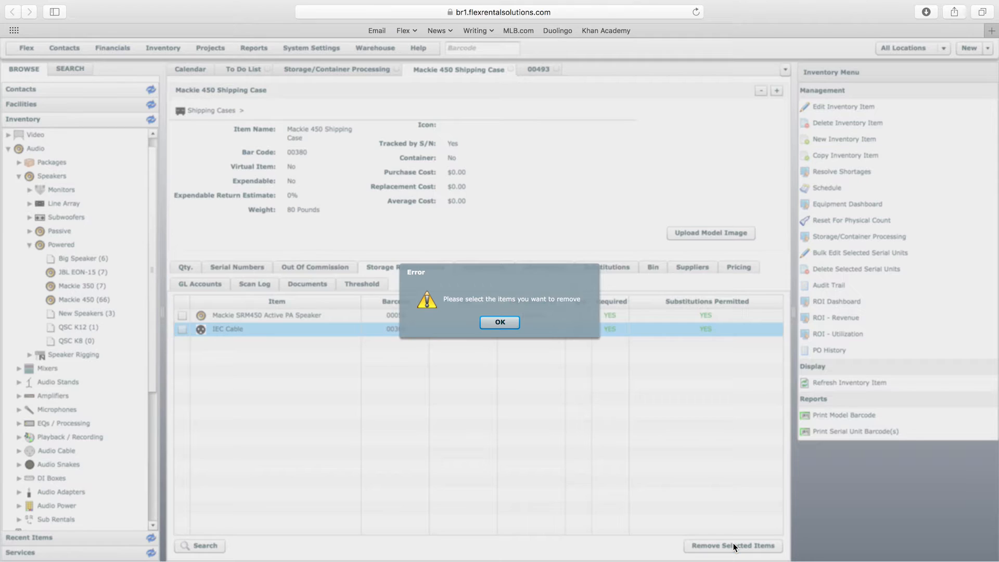
pyautogui.click(501, 322)
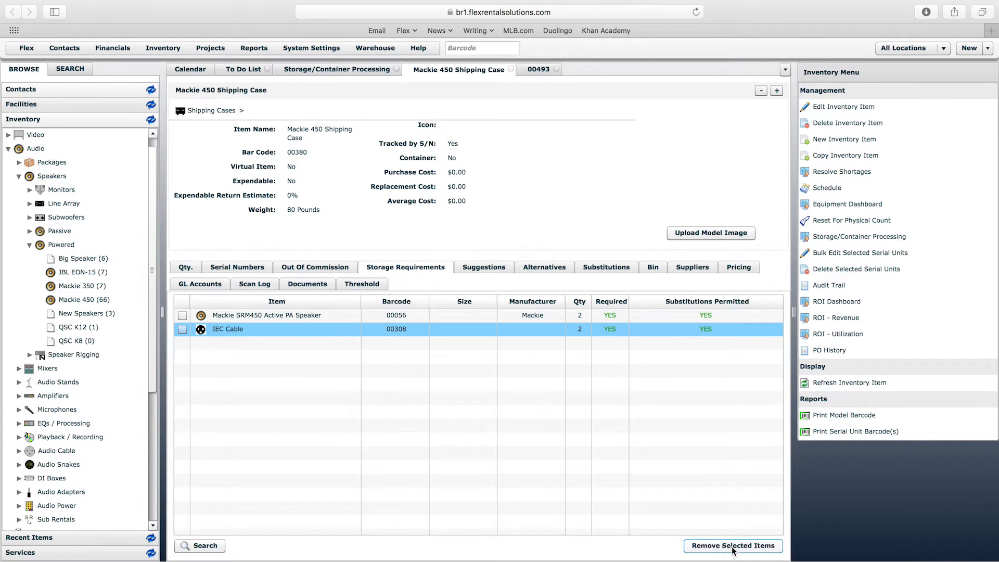
pyautogui.click(734, 545)
pyautogui.click(499, 323)
pyautogui.click(182, 315)
pyautogui.click(182, 328)
pyautogui.click(733, 545)
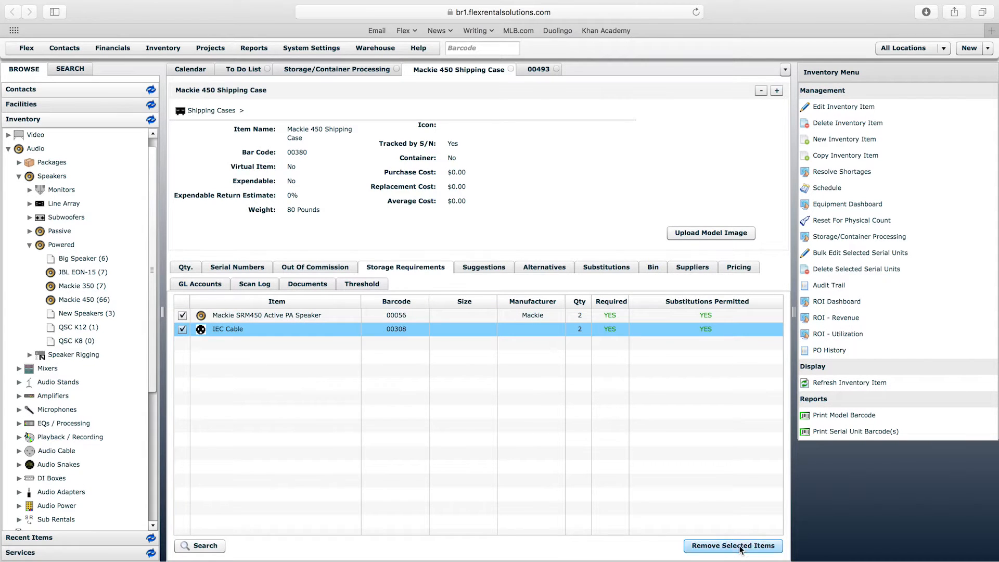
pyautogui.click(480, 324)
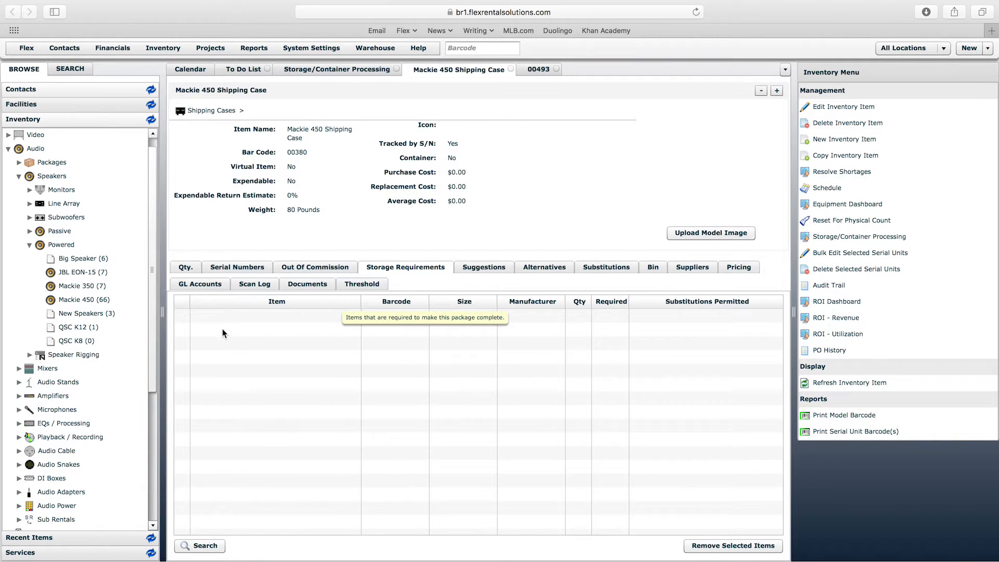
# - Check the shipping case model's serial number list, then return to serial unit 00493 and refresh its record
pyautogui.moveTo(303, 137); pyautogui.dragTo(275, 124)
pyautogui.click(308, 133)
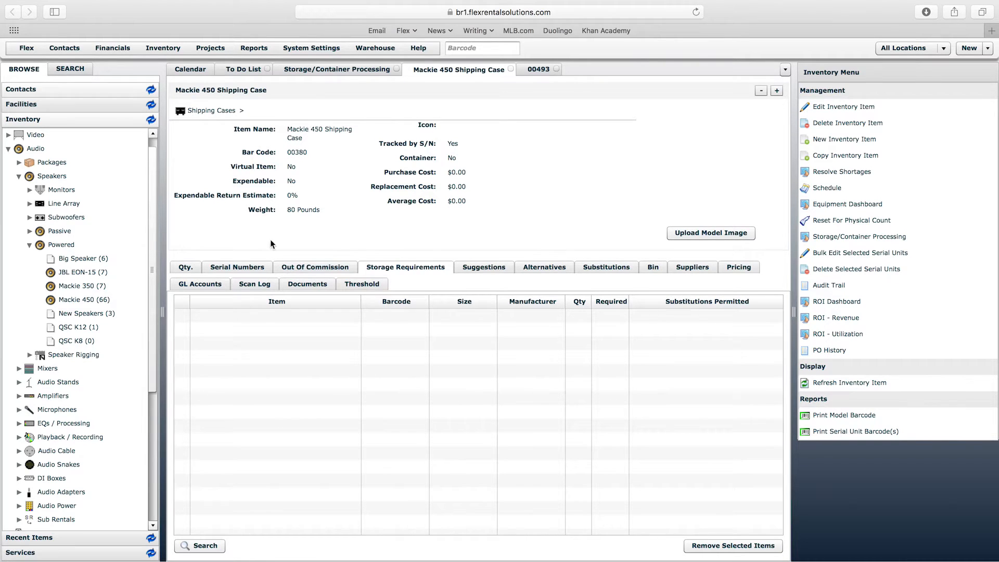
pyautogui.click(256, 265)
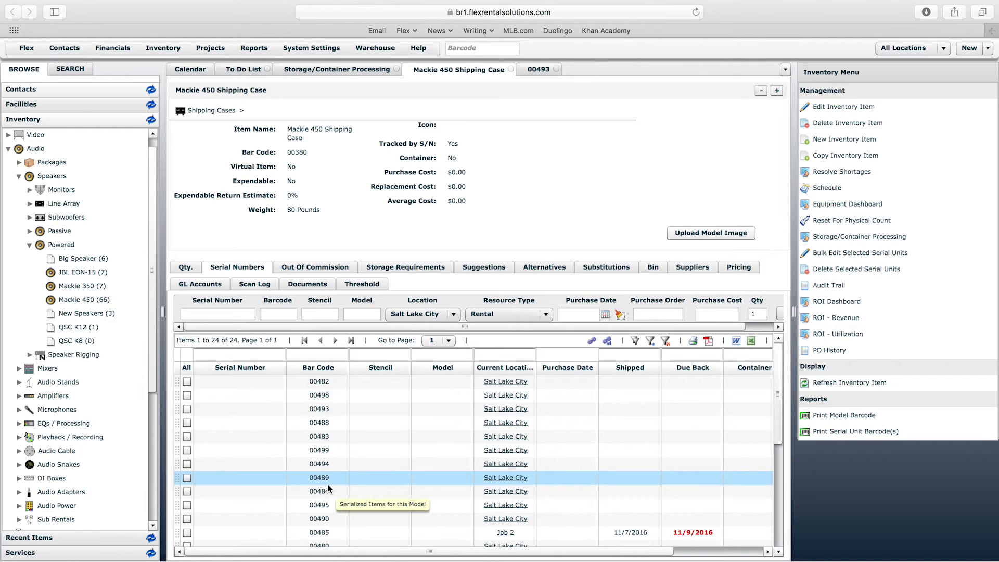
pyautogui.click(543, 70)
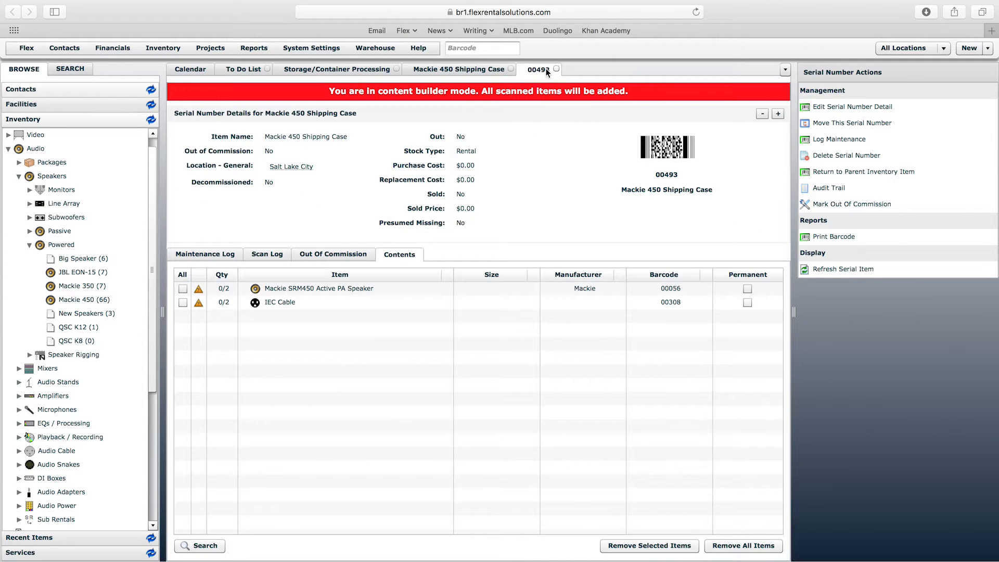
pyautogui.rightClick(547, 72)
pyautogui.click(562, 97)
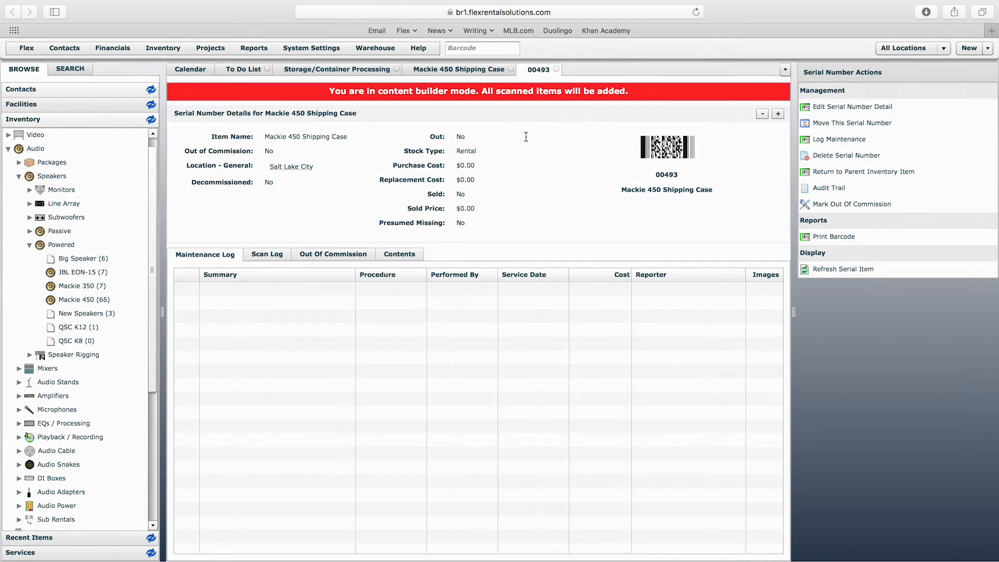
# - Check the contents of serial unit 00493, then close its record
pyautogui.click(398, 254)
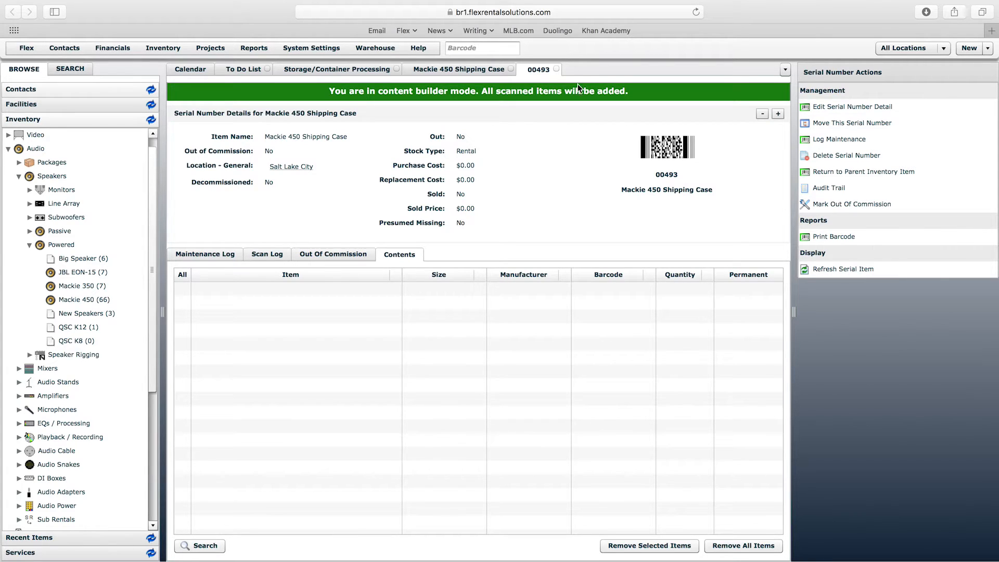
pyautogui.click(556, 69)
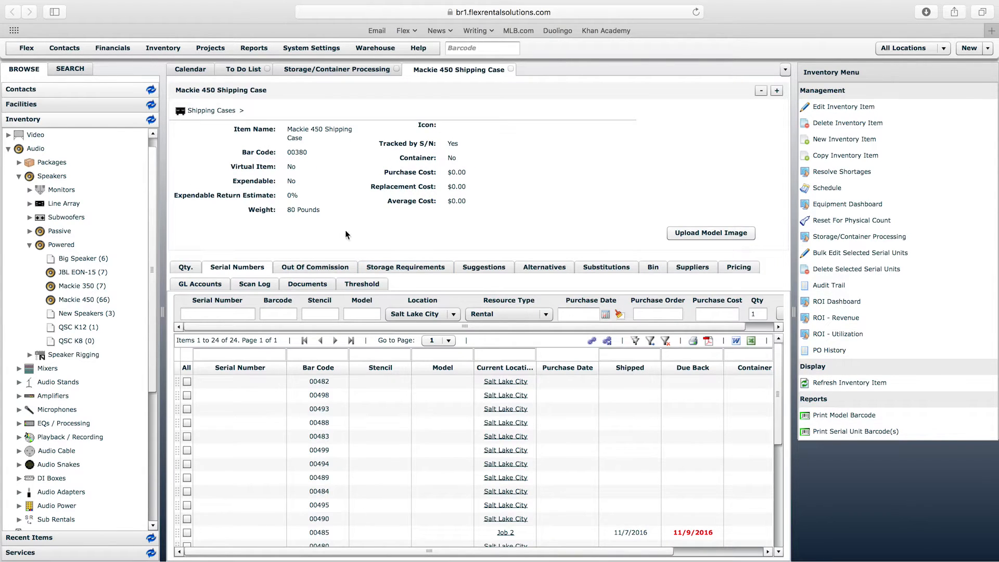
# - Add the Mackie 450 speaker to the shipping case's storage requirements with a quantity of 2
pyautogui.click(407, 267)
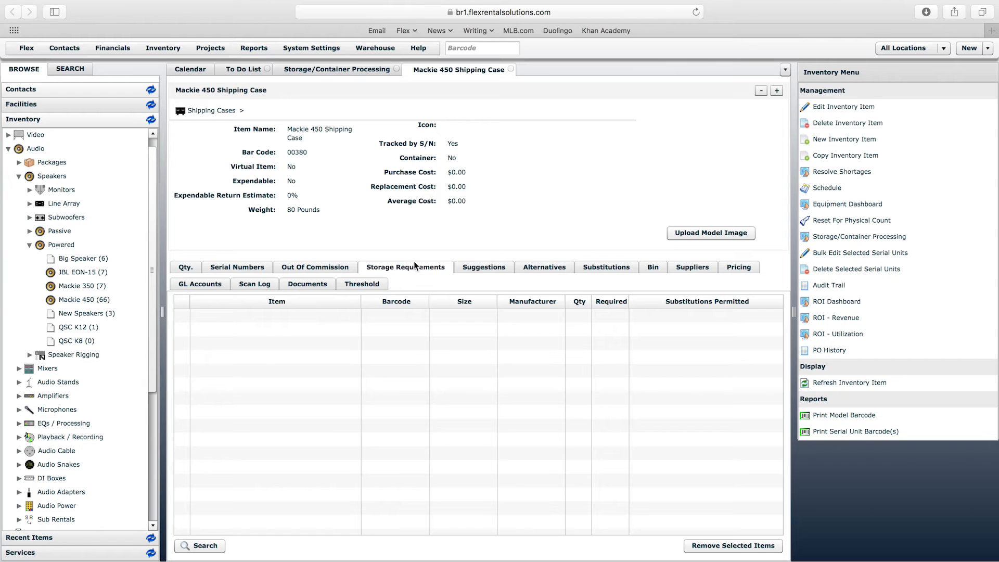
pyautogui.tripleClick(306, 133)
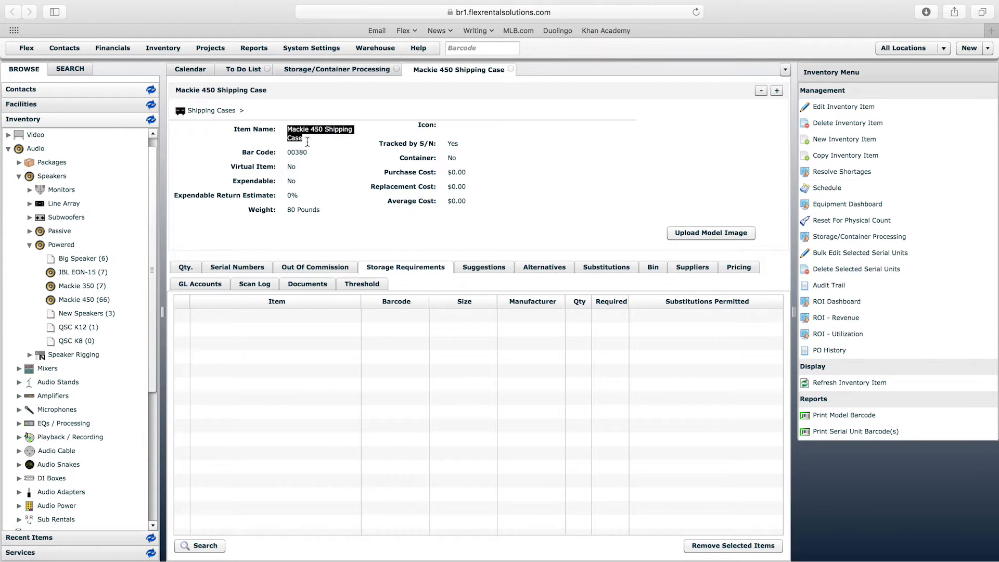
pyautogui.moveTo(78, 300); pyautogui.dragTo(270, 339)
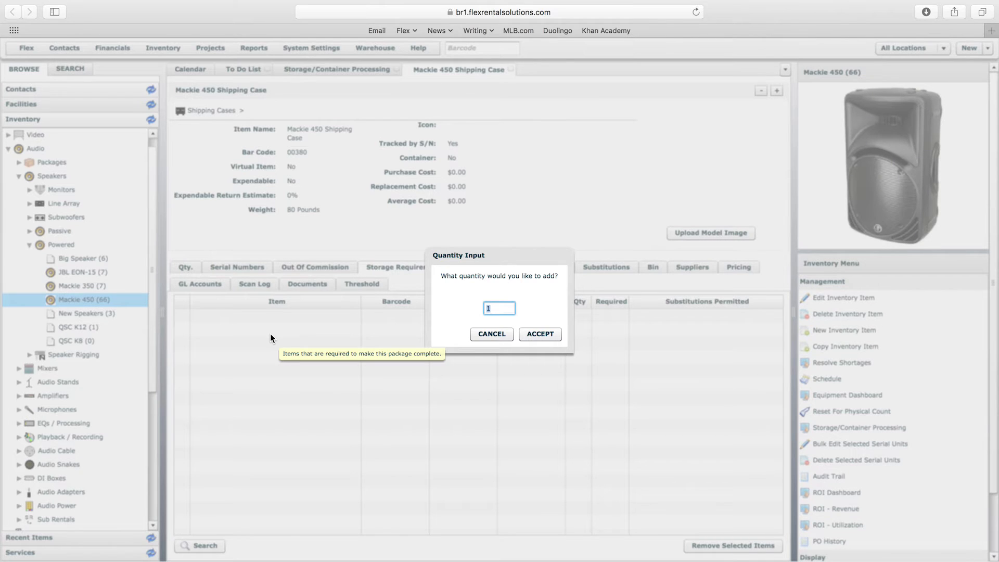
pyautogui.write('2')
pyautogui.click(553, 340)
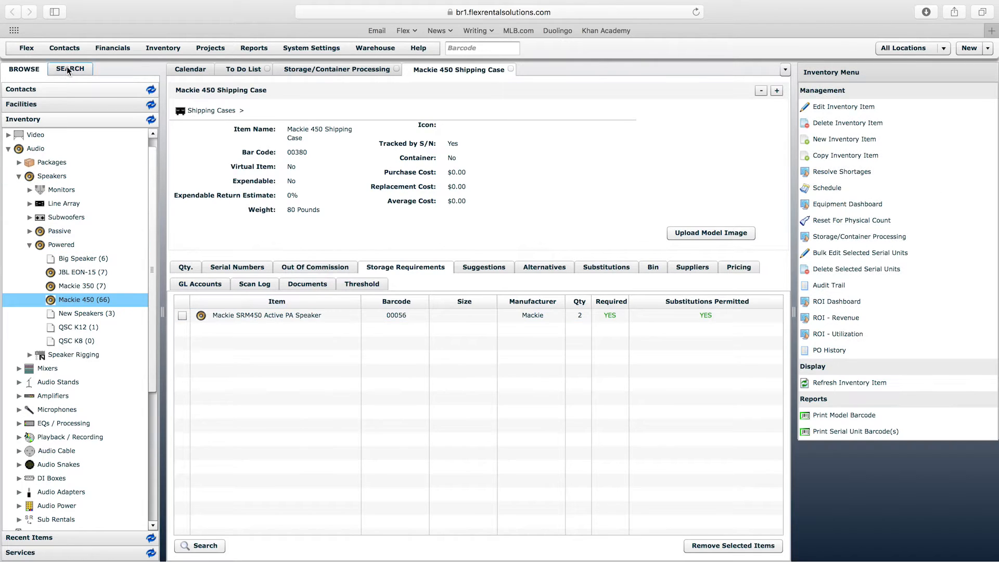
# - Search the inventory for "iec" and add the IEC Cable to the case's storage requirements with a quantity of 2
pyautogui.click(66, 68)
pyautogui.click(77, 89)
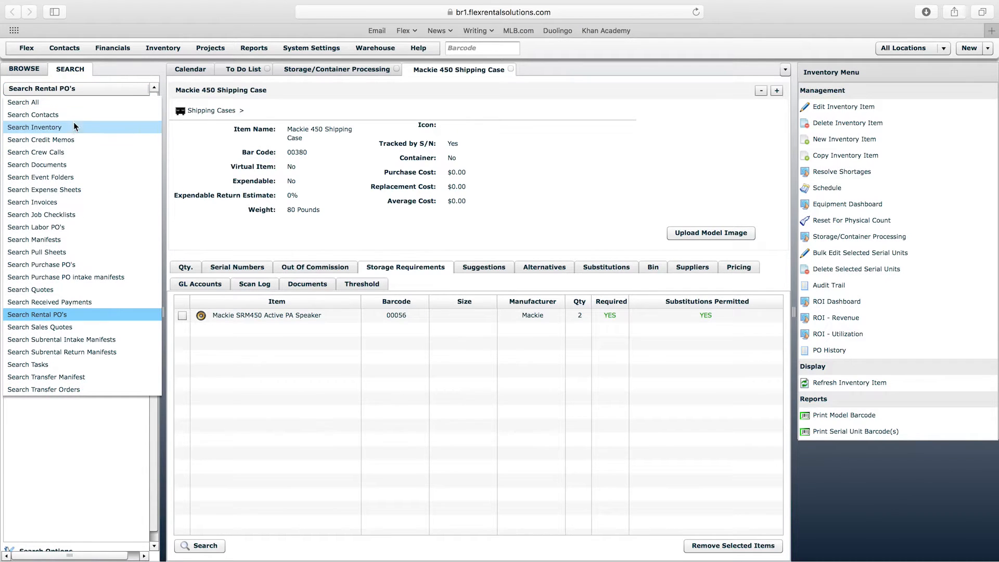
pyautogui.click(73, 125)
pyautogui.click(75, 104)
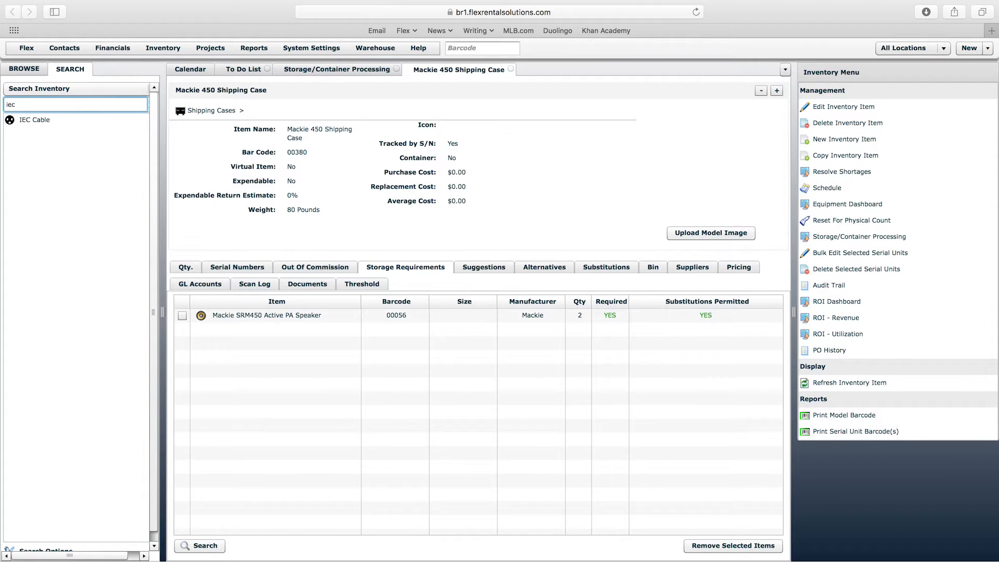
pyautogui.moveTo(35, 122); pyautogui.dragTo(300, 363)
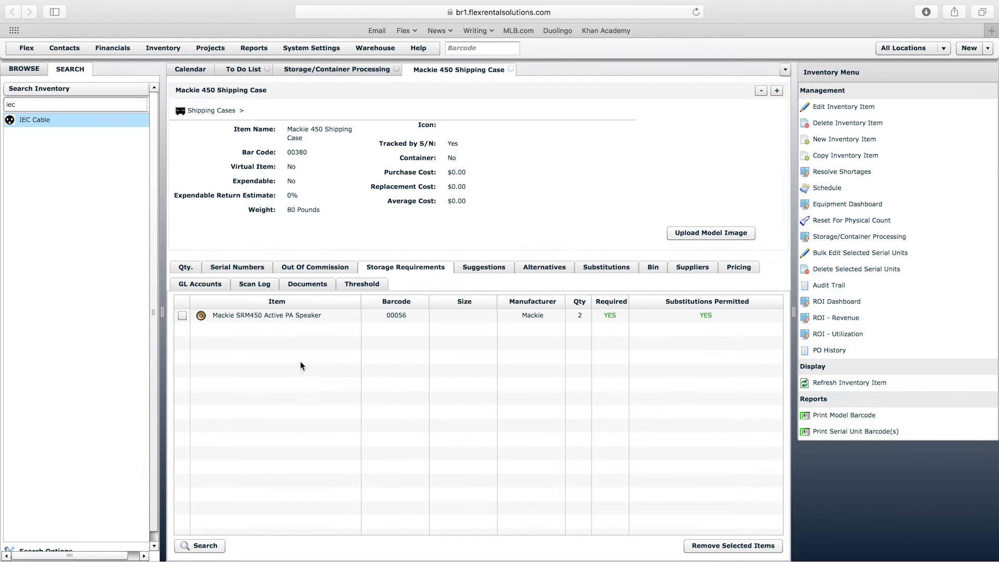
pyautogui.write('2')
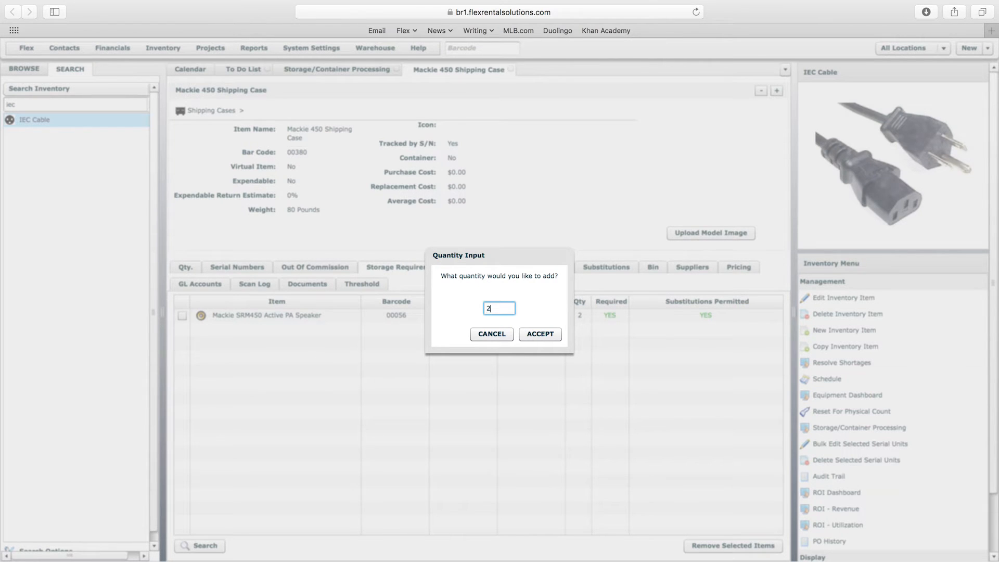
pyautogui.press('Return')
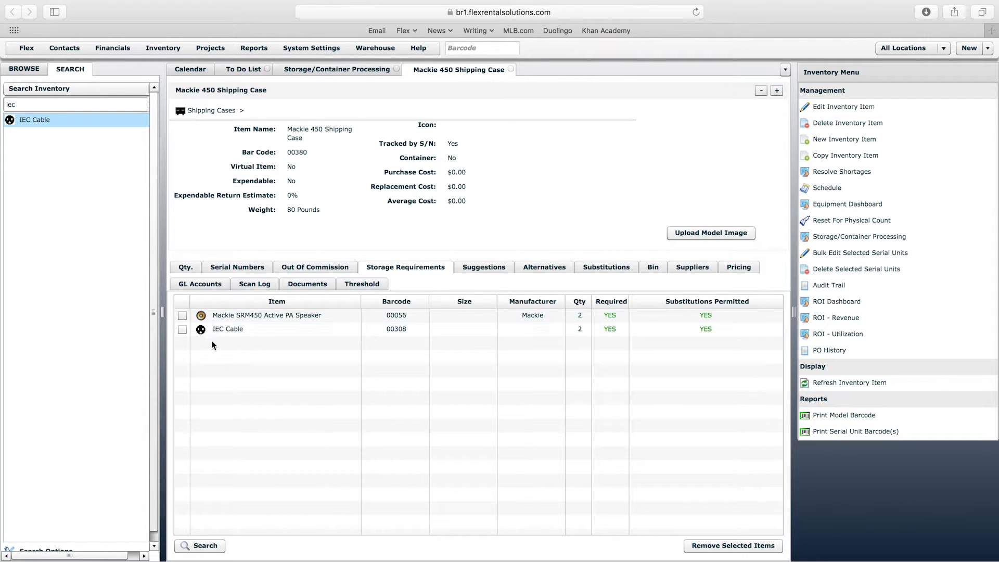
# - Find the XLR cables under Audio Cable and add two 3 Pin XLR-10' cables to the case's storage requirements
pyautogui.click(24, 69)
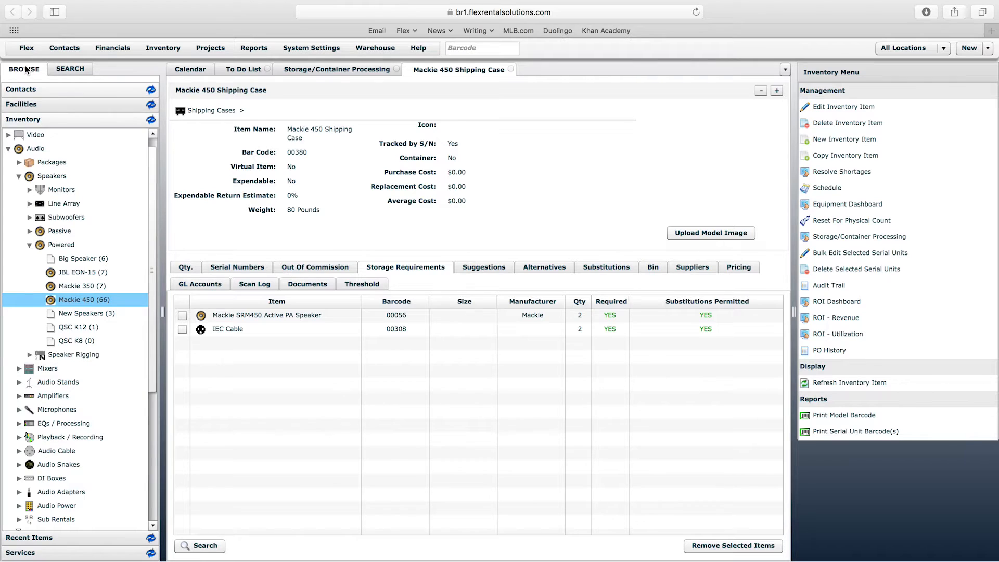
pyautogui.scroll(-1, 143, 255)
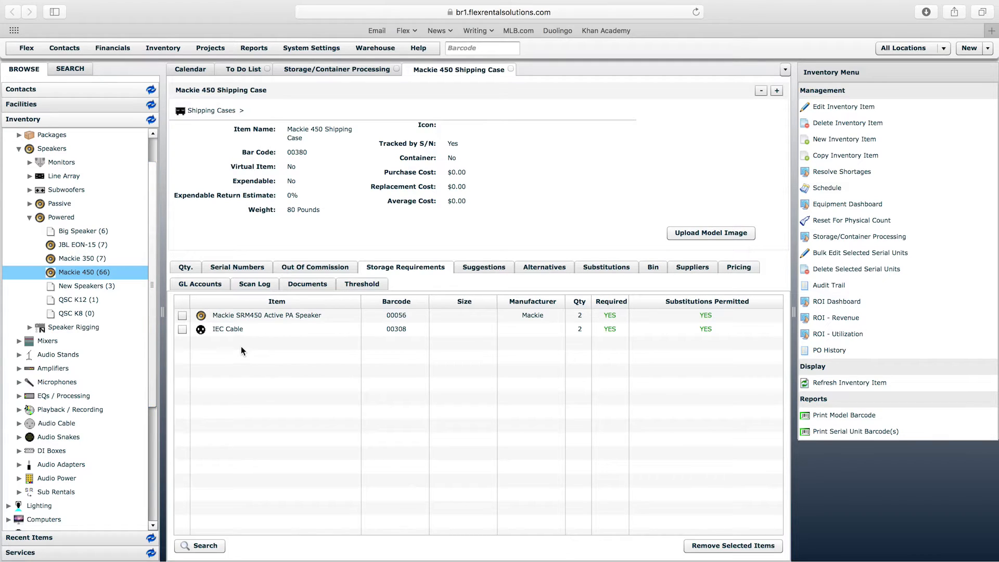
pyautogui.click(29, 328)
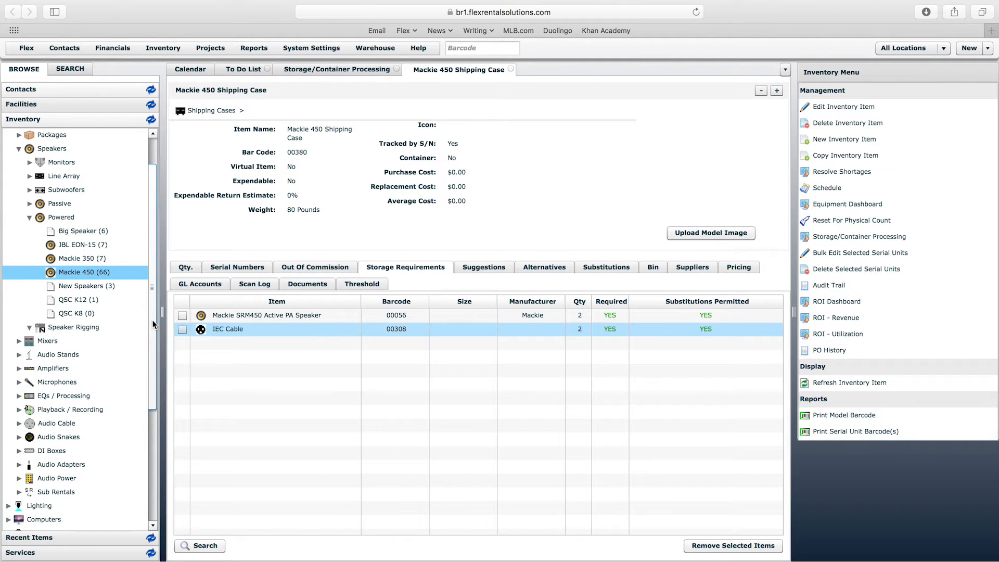
pyautogui.moveTo(154, 324)
pyautogui.mouseDown()
pyautogui.moveTo(154, 403)
pyautogui.moveTo(157, 341)
pyautogui.mouseUp()
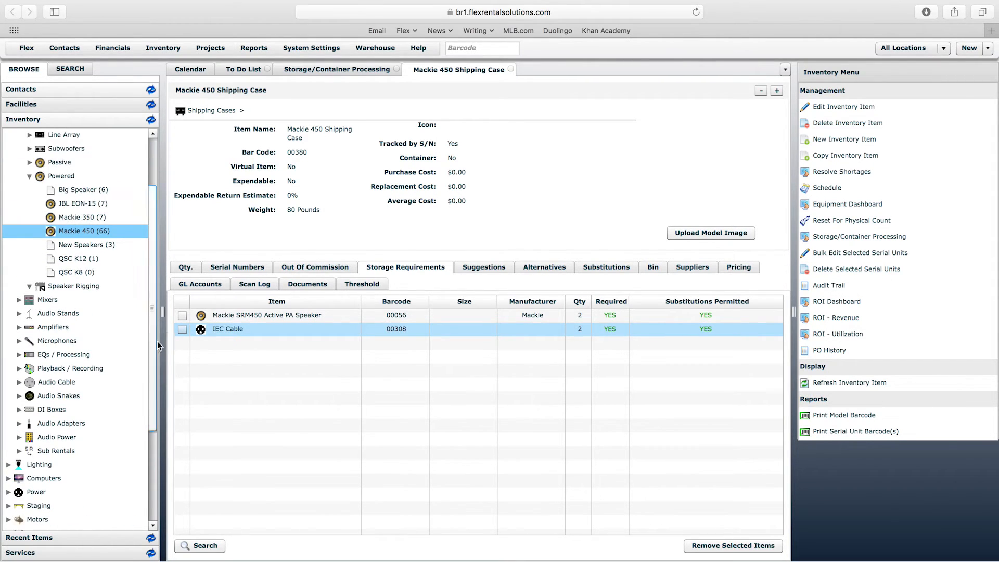
pyautogui.click(251, 321)
pyautogui.click(254, 317)
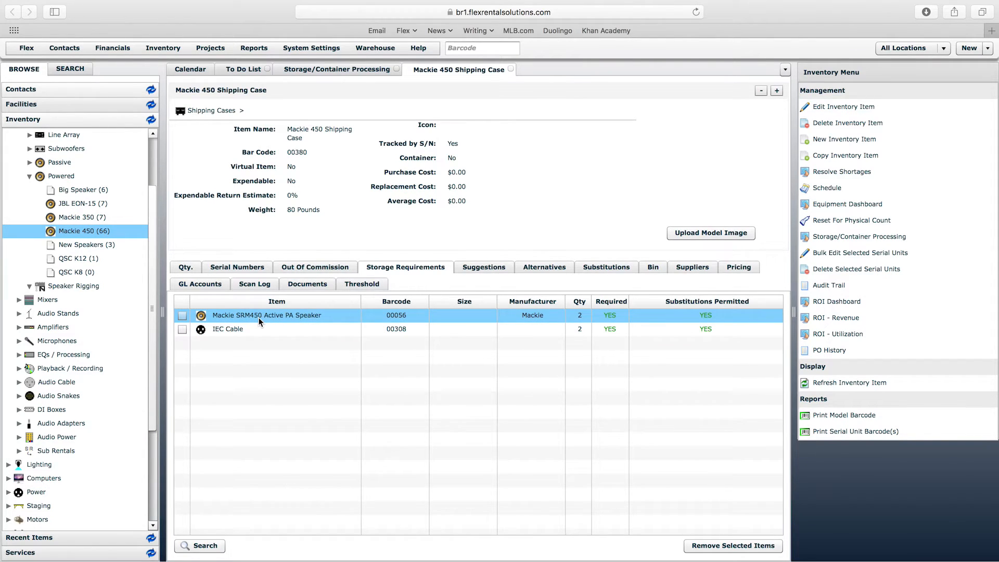
pyautogui.scroll(-2, 151, 314)
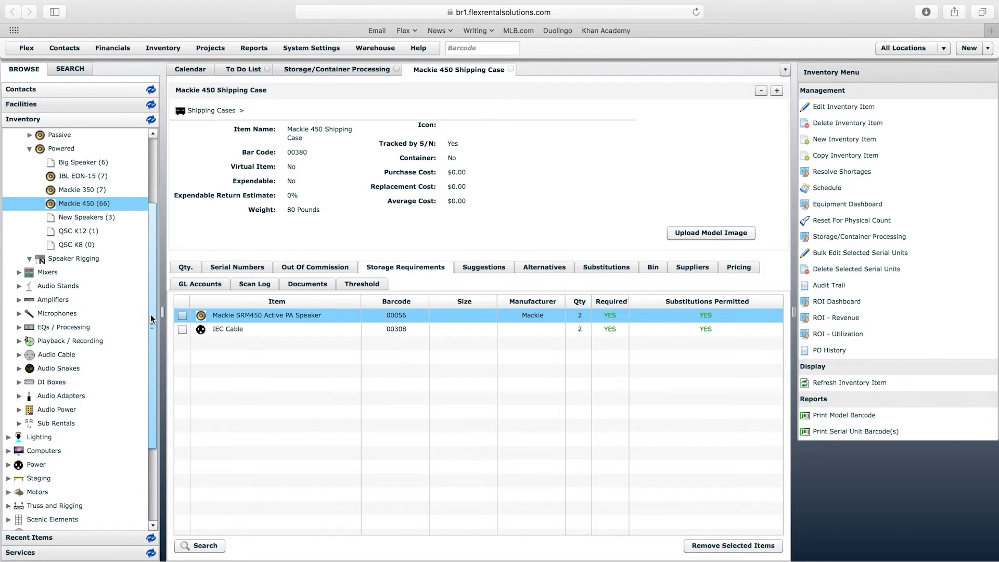
pyautogui.click(19, 356)
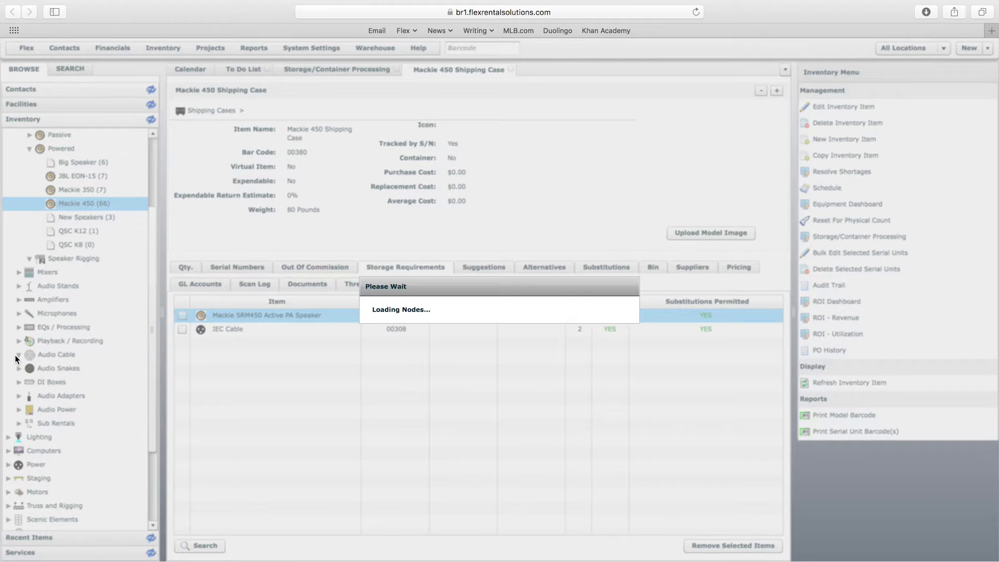
pyautogui.click(30, 397)
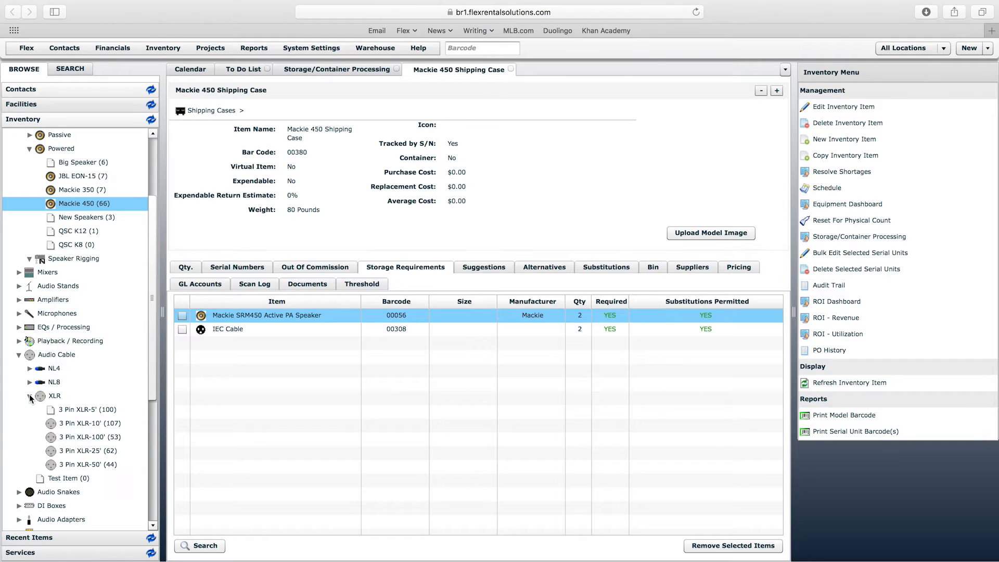
pyautogui.scroll(-2, 154, 384)
pyautogui.moveTo(99, 398); pyautogui.dragTo(248, 391)
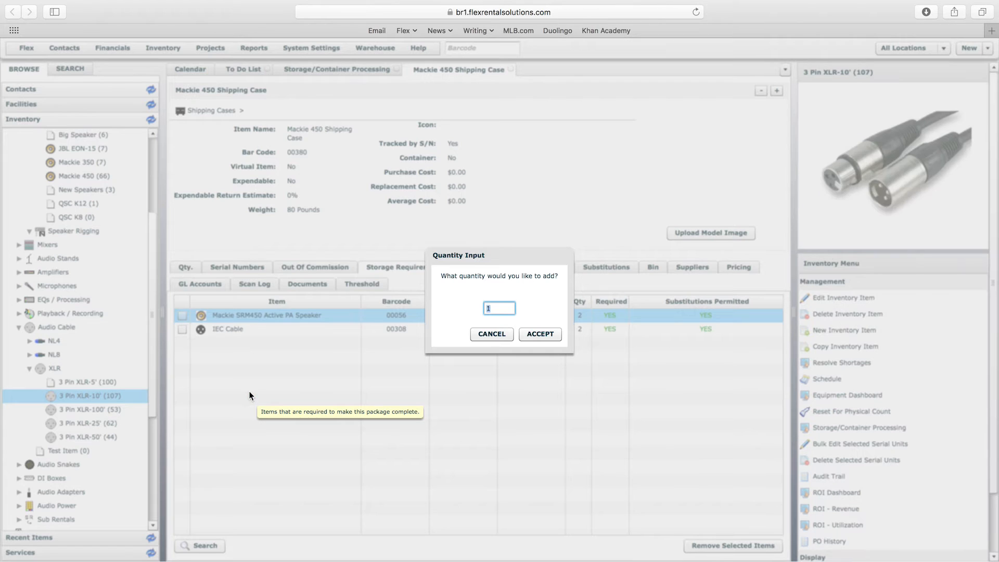
pyautogui.press('Return')
# - Add two 3 Pin XLR-25' and two 3 Pin XLR-50' cables to the case's storage requirements
pyautogui.click(88, 423)
pyautogui.press('Return')
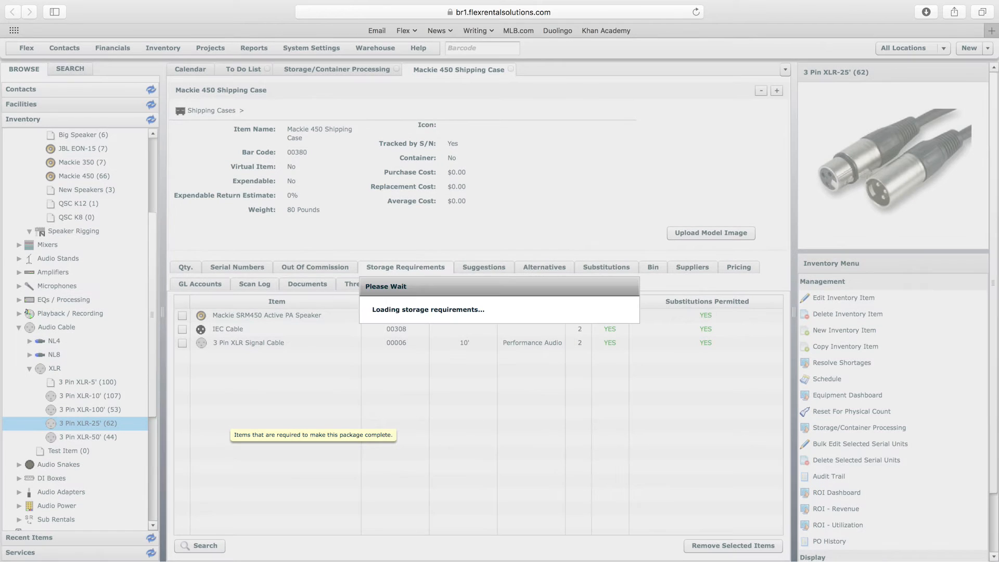
pyautogui.moveTo(89, 436); pyautogui.dragTo(245, 422)
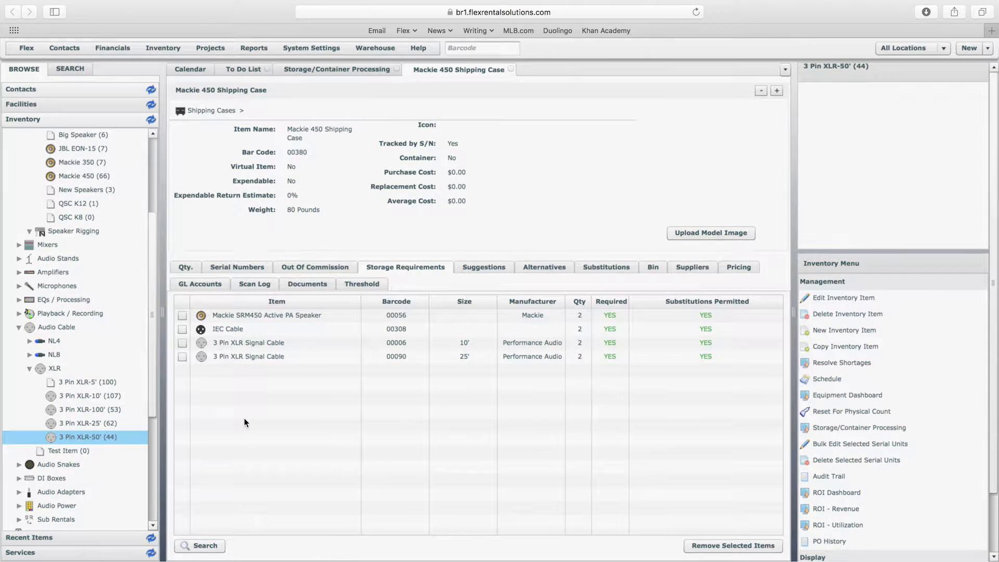
pyautogui.press('Return')
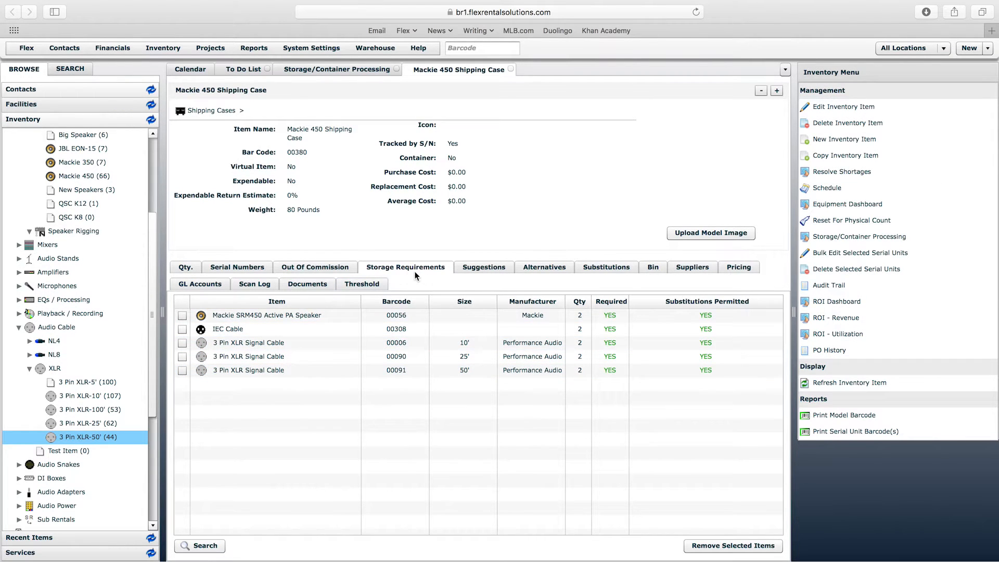
# - Open serial unit 00482 from the shipping case's serial numbers and examine its barcode and required contents
pyautogui.click(235, 268)
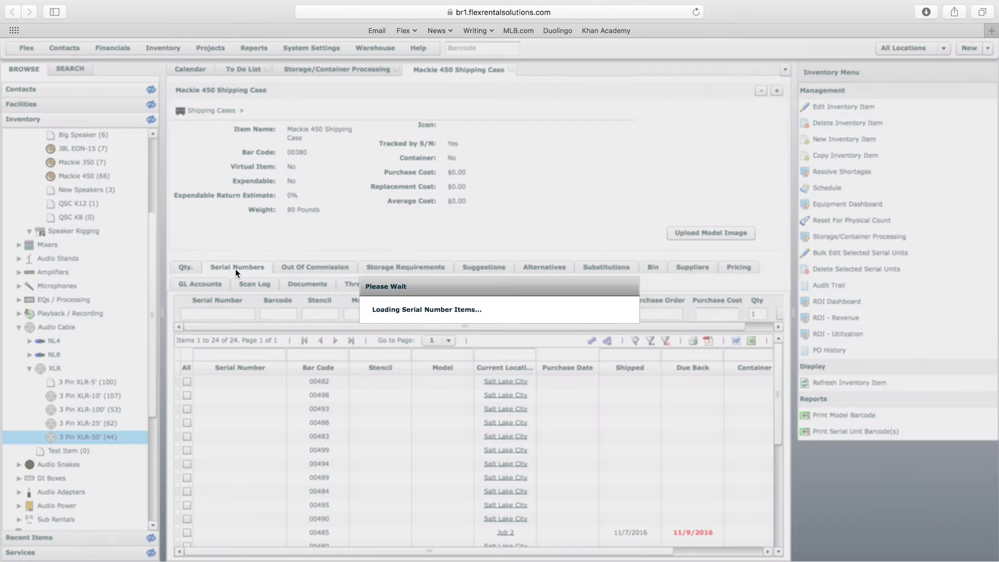
pyautogui.doubleClick(325, 450)
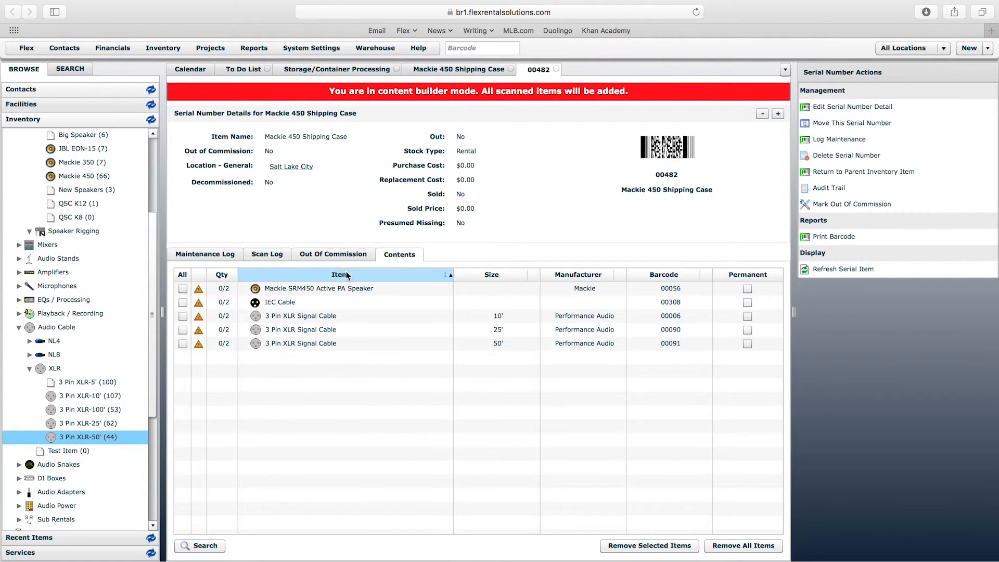
pyautogui.doubleClick(658, 175)
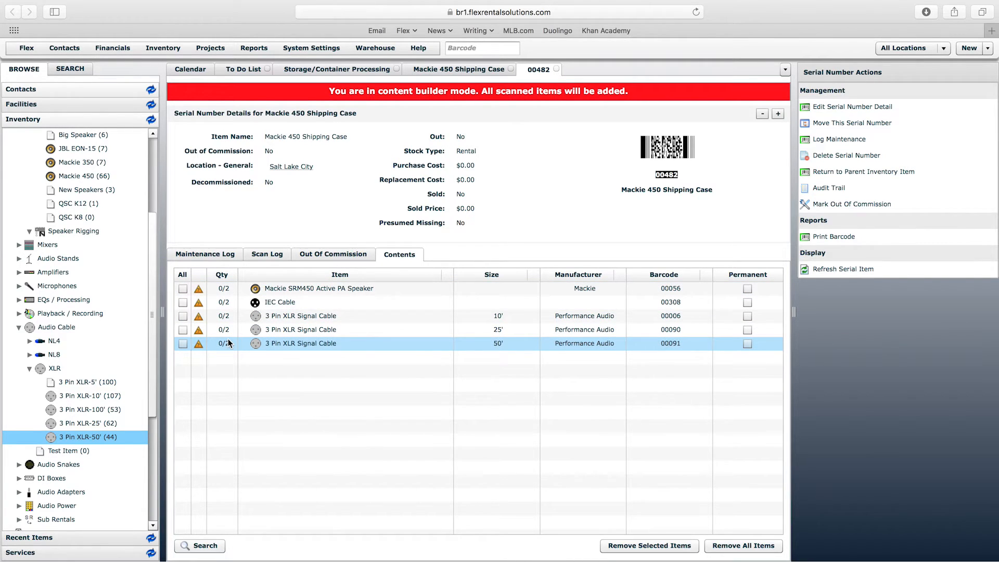
pyautogui.click(674, 175)
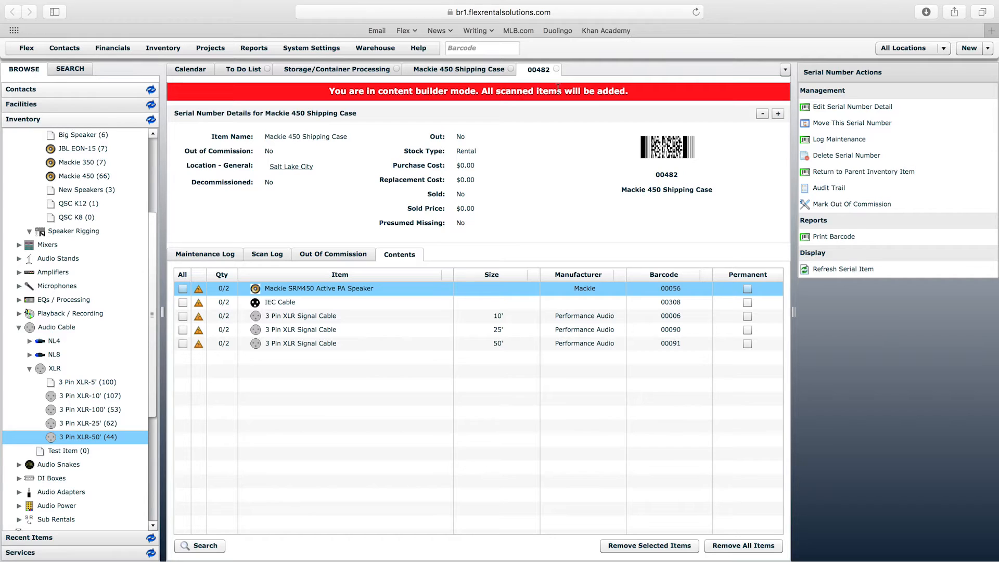
# - Close serial unit 00482, reopen it from the calendar by its barcode 00482, and review its barcode and contents
pyautogui.click(556, 69)
pyautogui.click(194, 70)
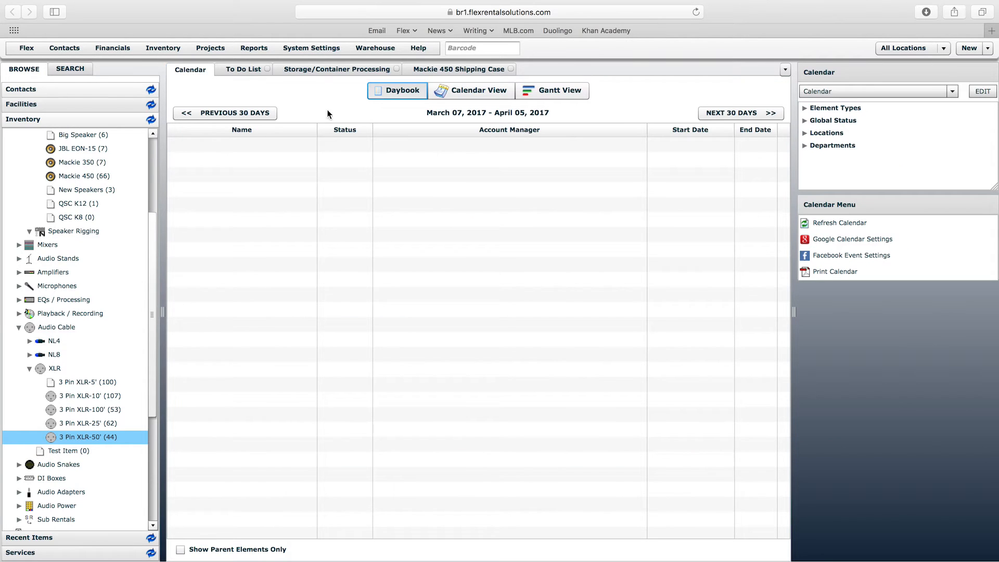
pyautogui.click(475, 49)
pyautogui.write('00482')
pyautogui.press('Return')
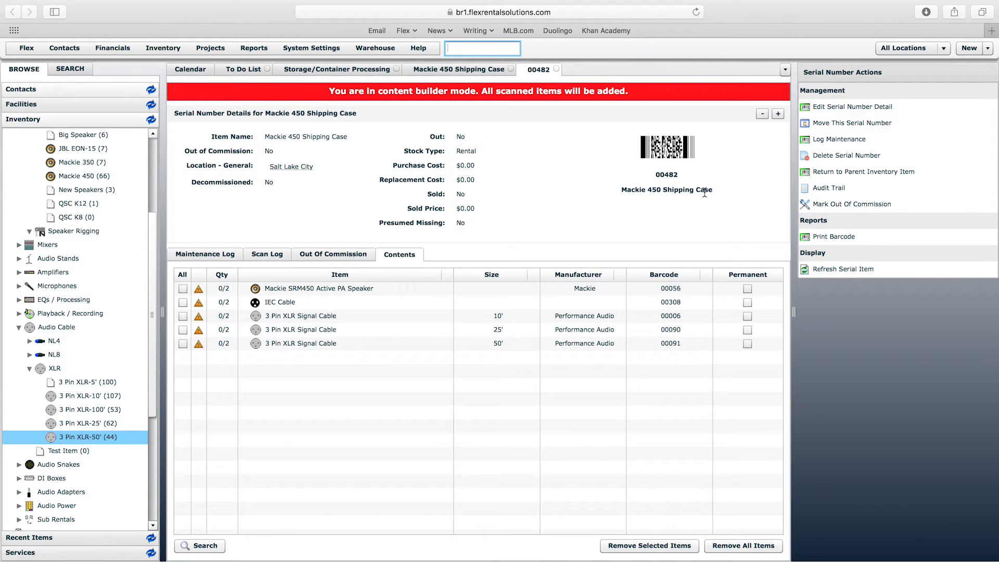
pyautogui.doubleClick(657, 175)
pyautogui.click(667, 175)
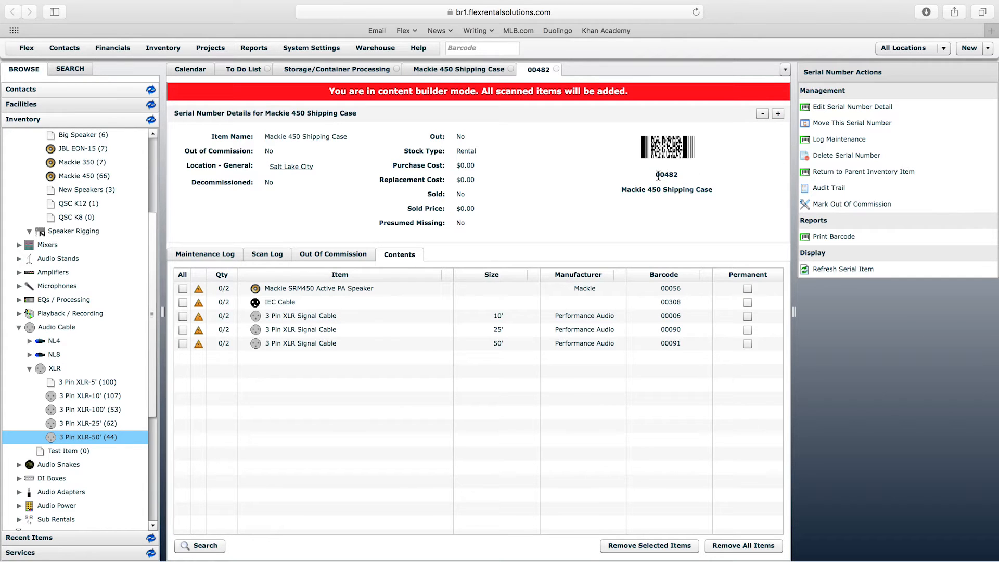
pyautogui.click(274, 290)
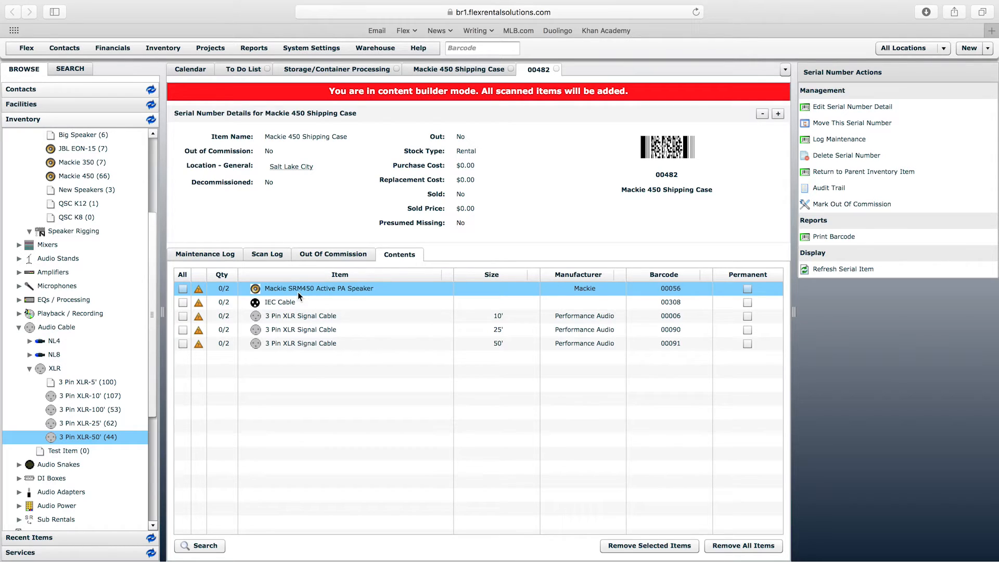
# - Open the Mackie 450 speaker's serial number list and select the unit with barcode 01123
pyautogui.click(92, 177)
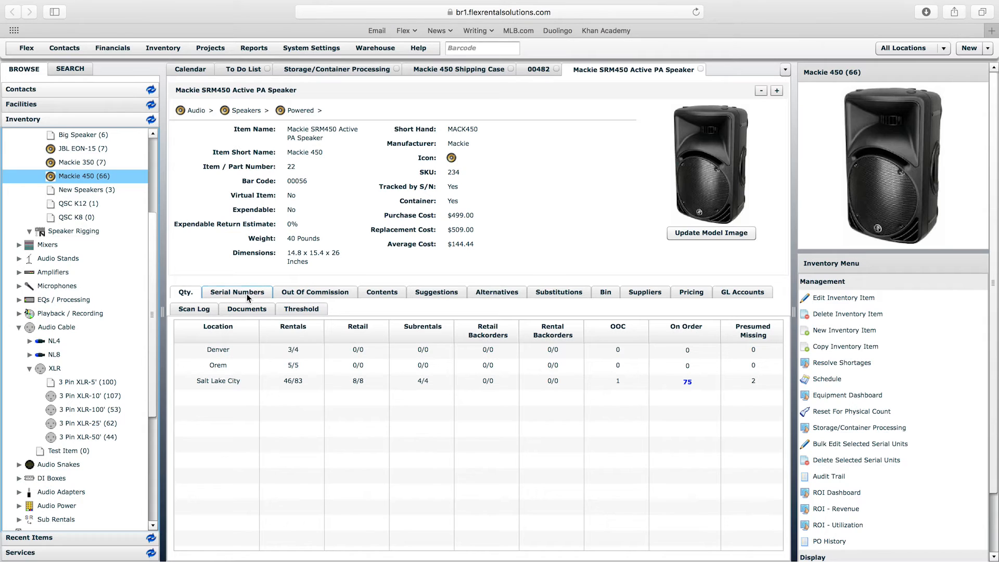
pyautogui.click(247, 292)
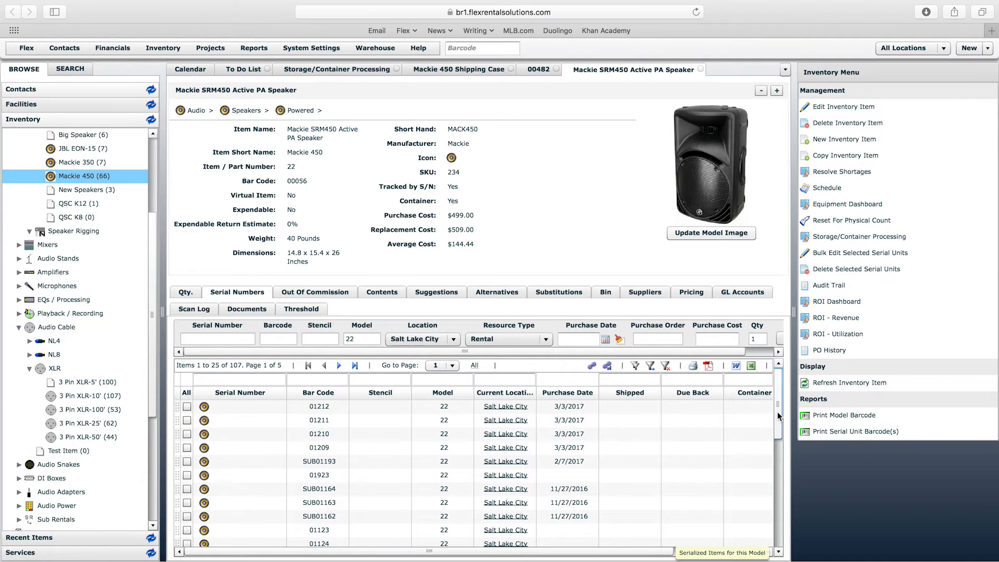
pyautogui.scroll(-2, 772, 424)
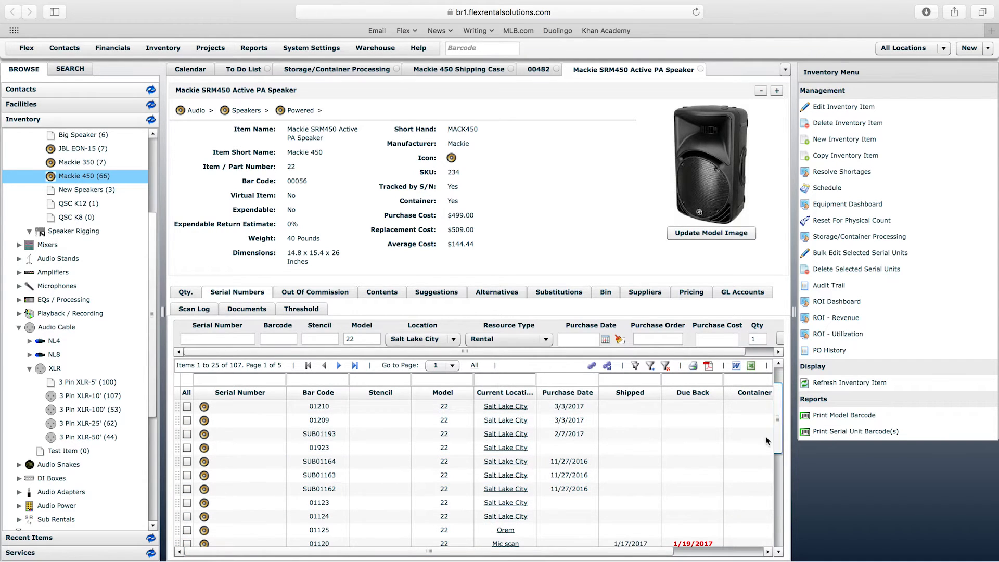
pyautogui.click(326, 505)
pyautogui.scroll(2, 333, 503)
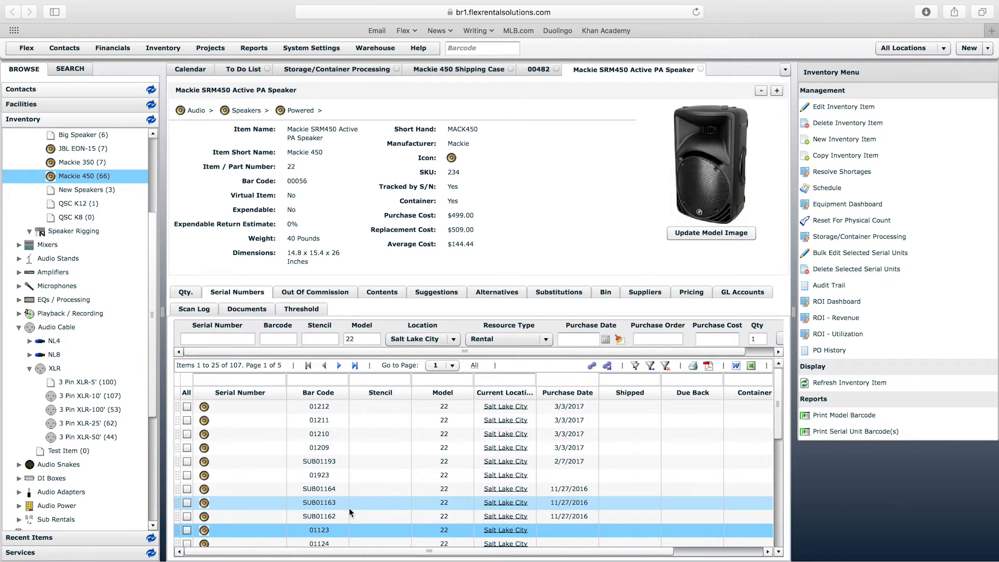
# - Check the location and container columns for units 01123 and 01124 in the Mackie 450 speaker's serial number list
pyautogui.scroll(-2, 776, 423)
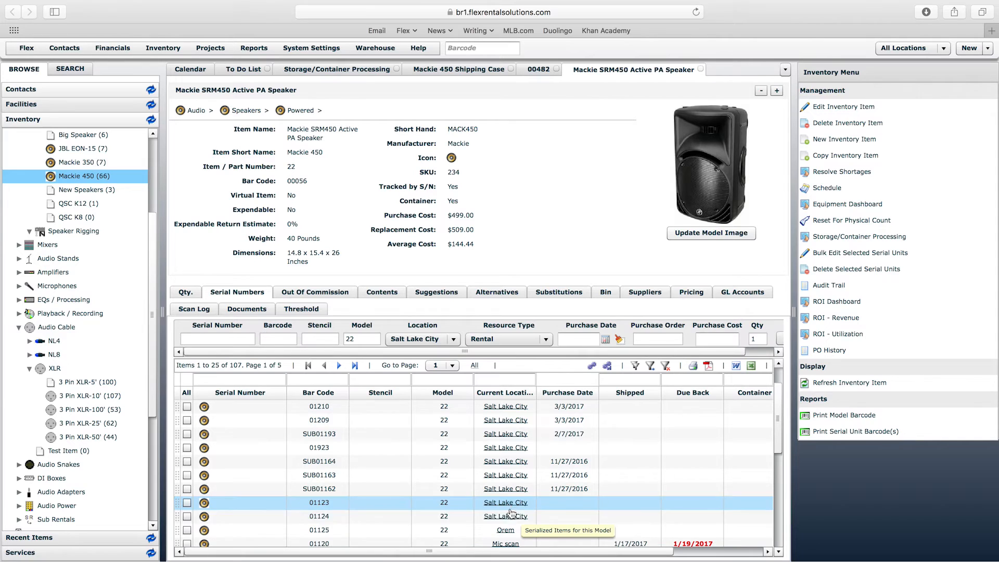
pyautogui.moveTo(545, 551); pyautogui.dragTo(660, 541)
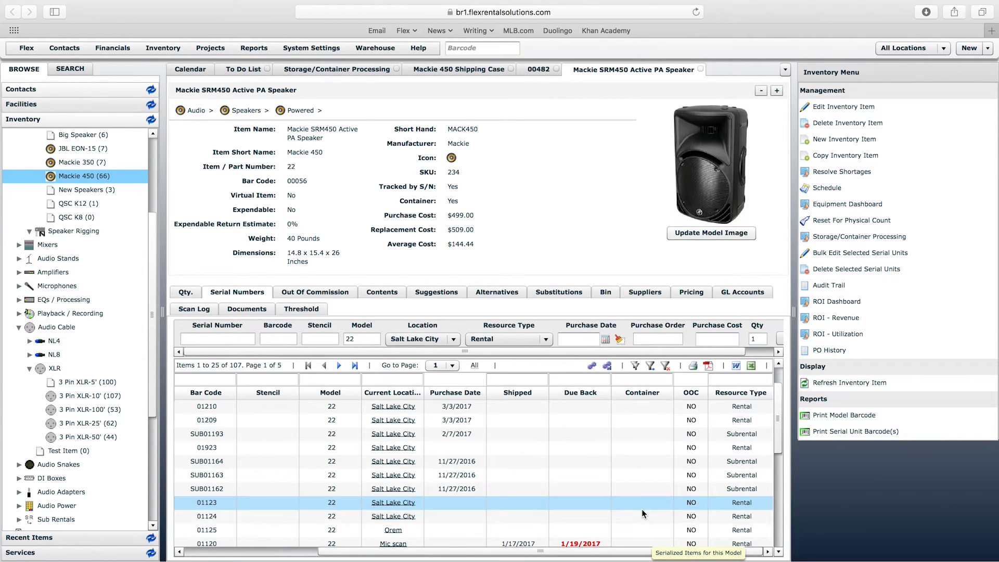
pyautogui.click(641, 508)
pyautogui.moveTo(616, 551); pyautogui.dragTo(526, 554)
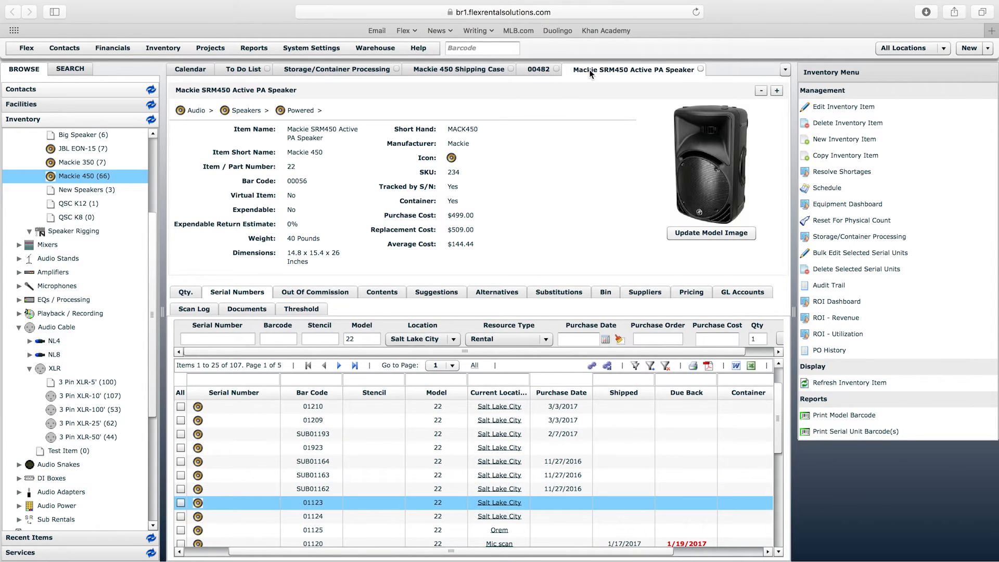
# - Scan Mackie 450 speakers 01123 and 01124 by barcode into the contents of shipping case 00482
pyautogui.click(541, 70)
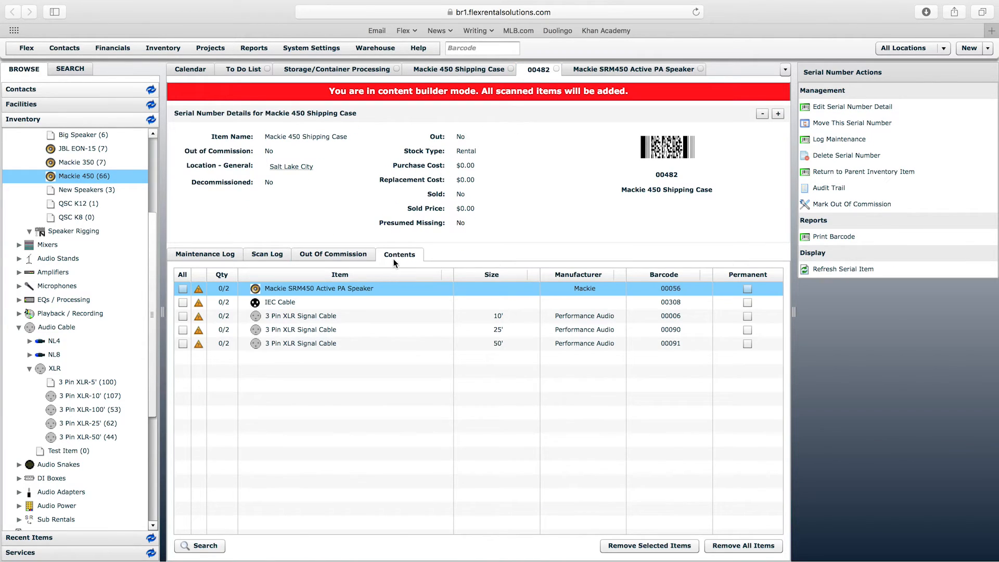
pyautogui.click(502, 45)
pyautogui.write('01123')
pyautogui.press('Return')
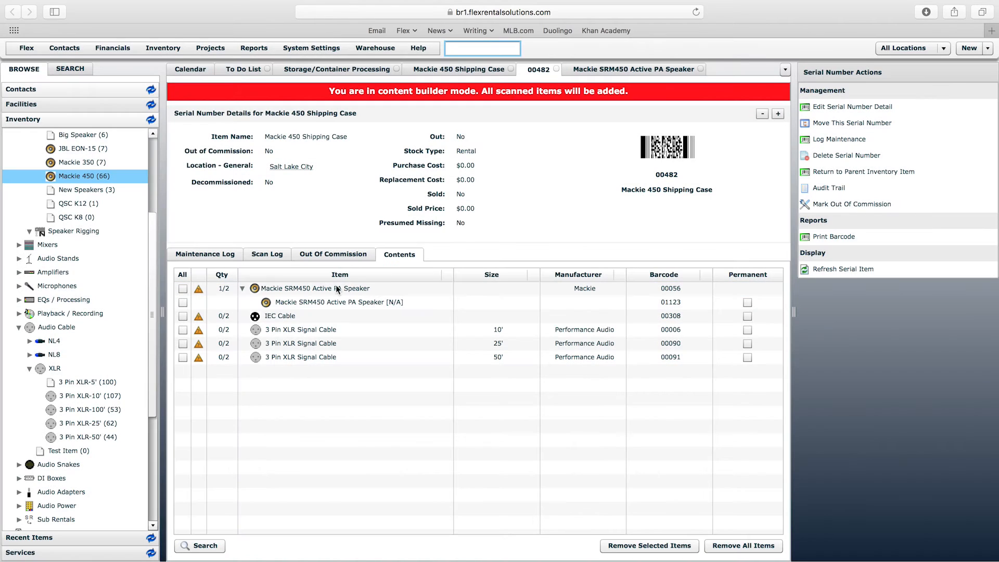
pyautogui.click(301, 306)
pyautogui.write('01124')
pyautogui.press('Return')
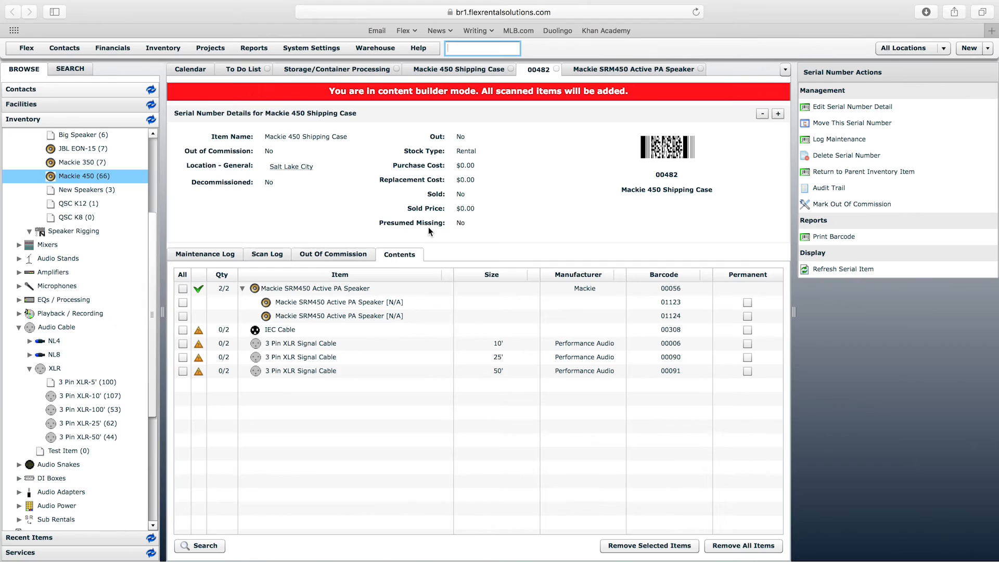
# - Examine the case's barcode 00482 and the cable requirements still missing from its contents
pyautogui.click(388, 176)
pyautogui.doubleClick(666, 174)
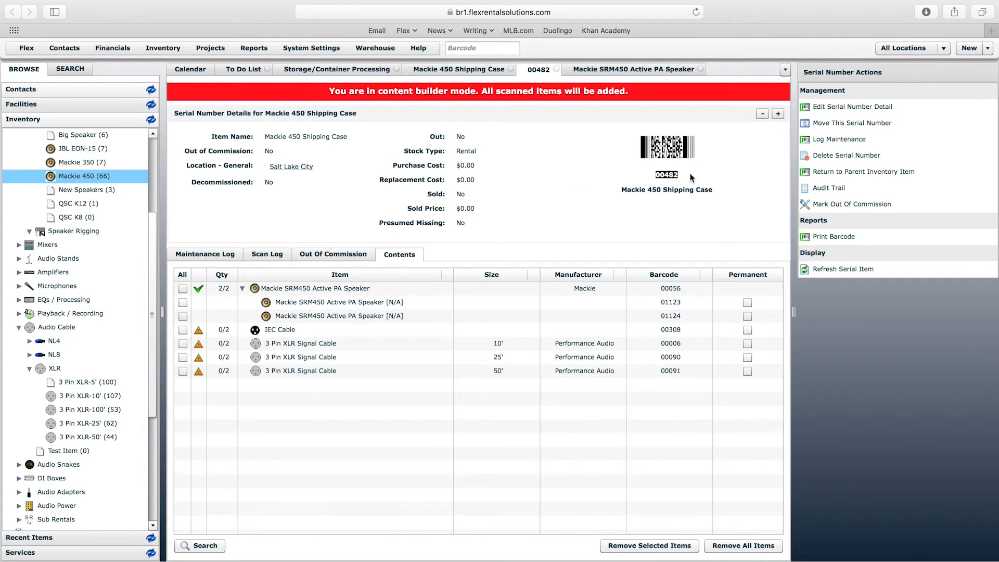
pyautogui.click(673, 176)
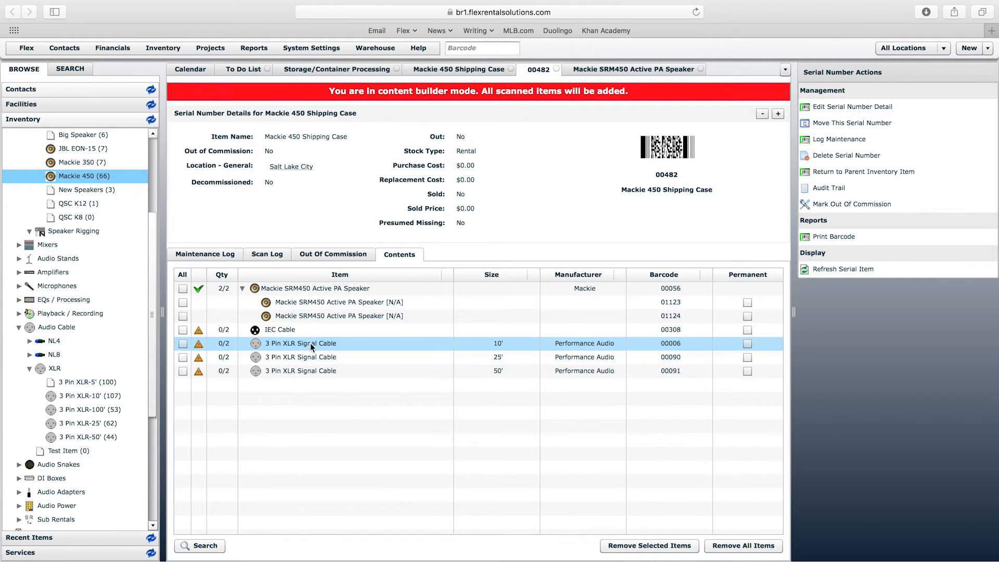
pyautogui.click(575, 341)
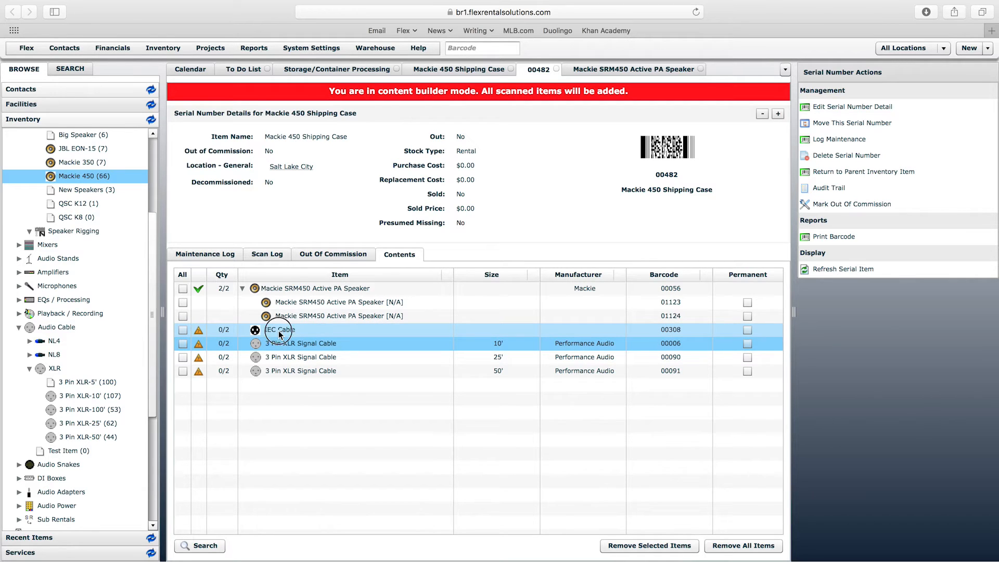
# - Fill case 00482 with two IEC Cables and two 10' 3 Pin XLR Signal Cables using virtual scans
pyautogui.doubleClick(279, 333)
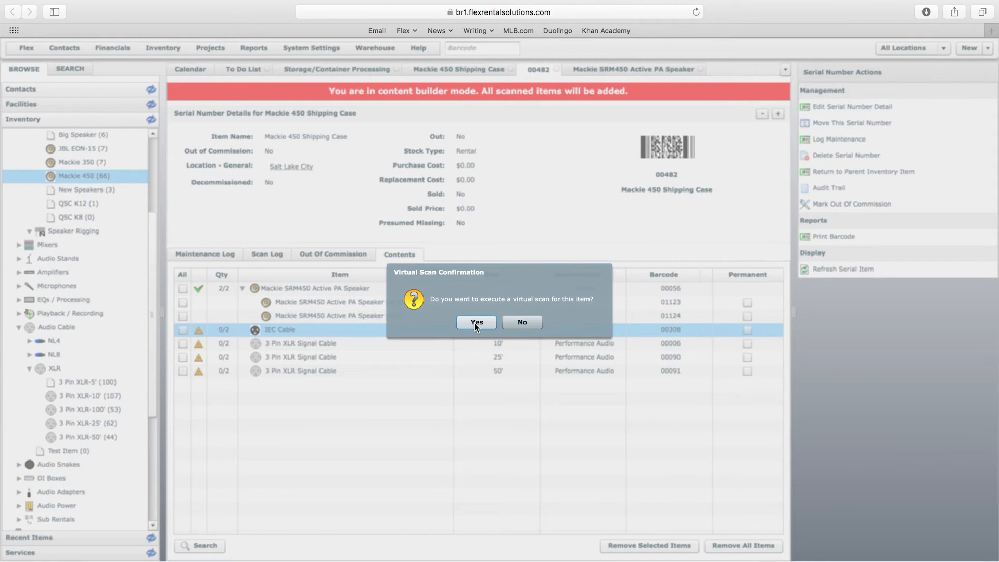
pyautogui.click(475, 323)
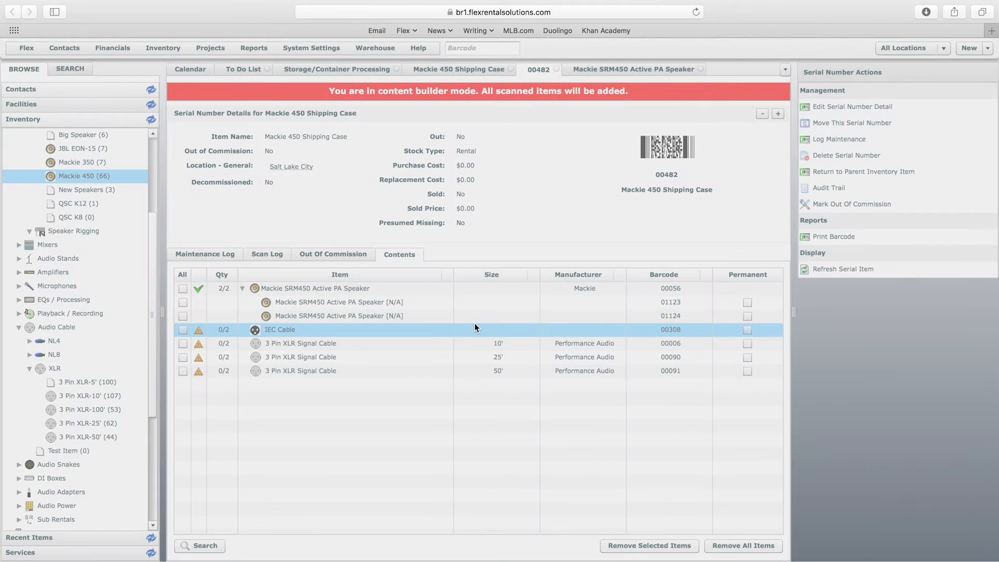
pyautogui.write('2')
pyautogui.click(540, 333)
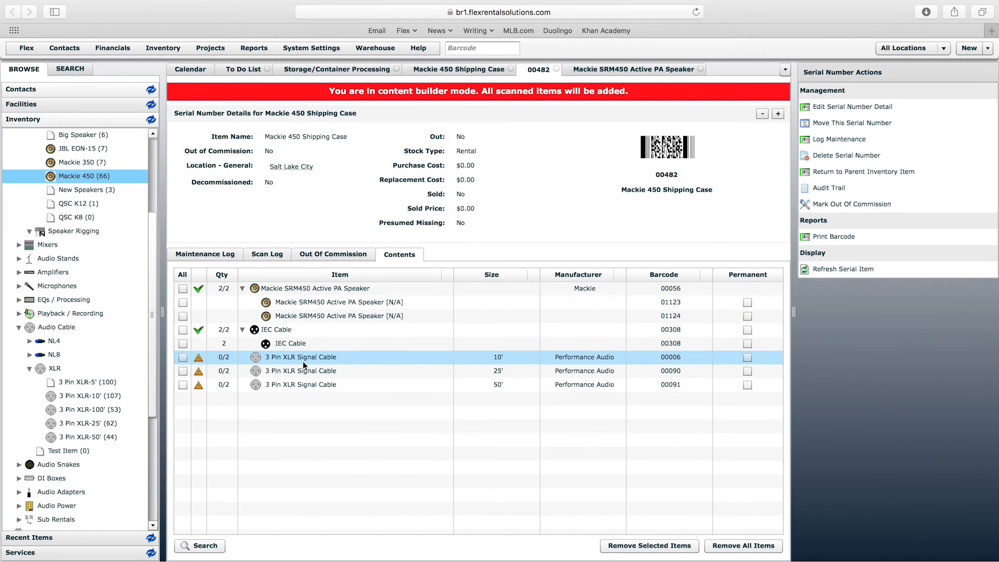
pyautogui.doubleClick(301, 361)
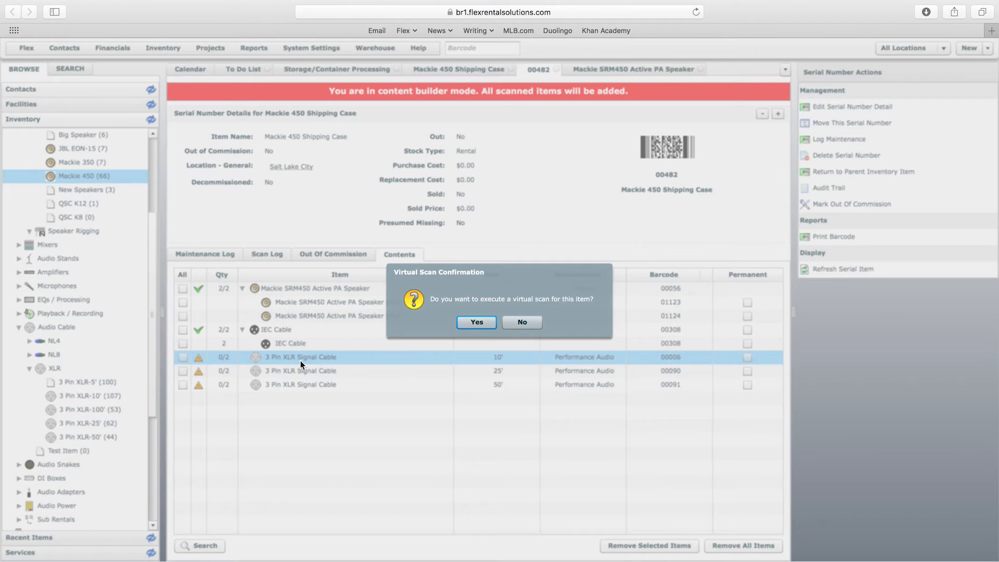
pyautogui.click(477, 322)
pyautogui.write('2')
pyautogui.click(540, 332)
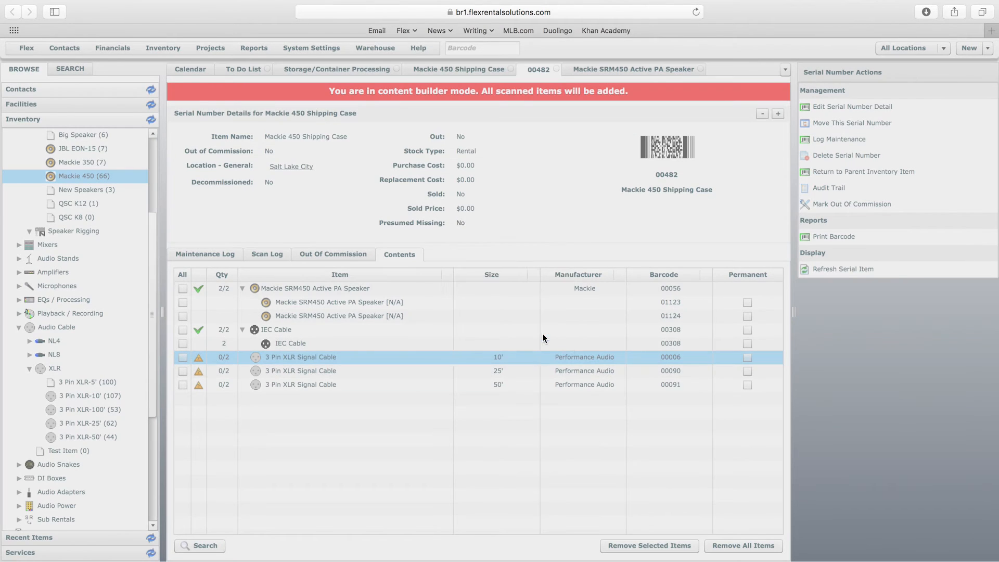
# - Virtually scan two 25' and two 50' 3 Pin XLR Signal Cables into case 00482
pyautogui.doubleClick(290, 384)
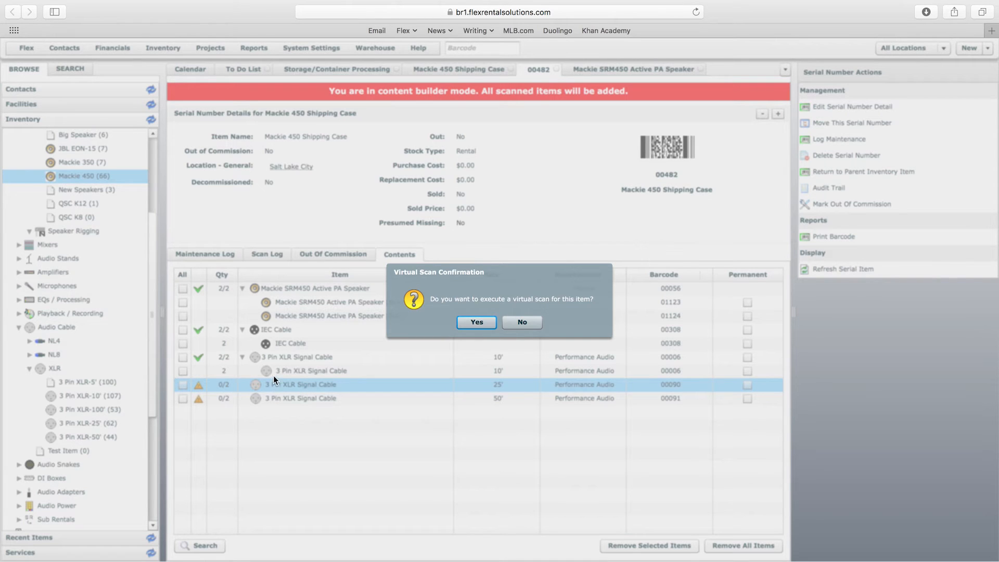
pyautogui.click(476, 321)
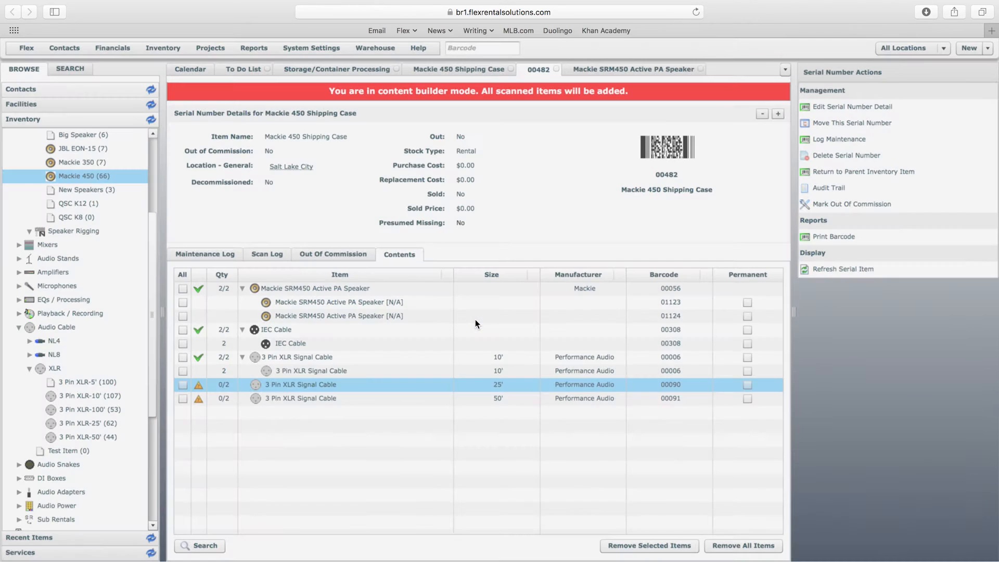
pyautogui.click(541, 333)
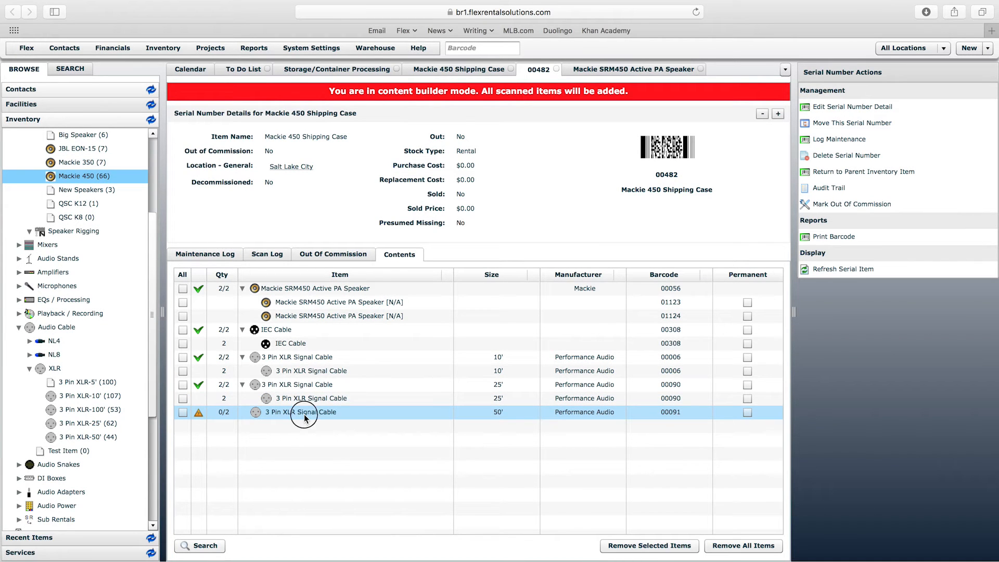
pyautogui.doubleClick(304, 414)
pyautogui.click(481, 321)
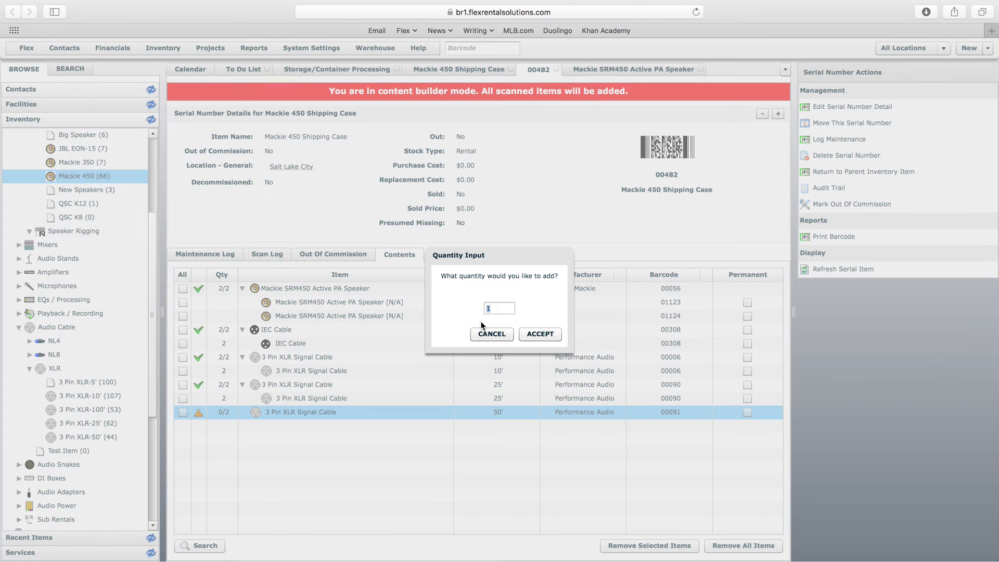
pyautogui.click(545, 332)
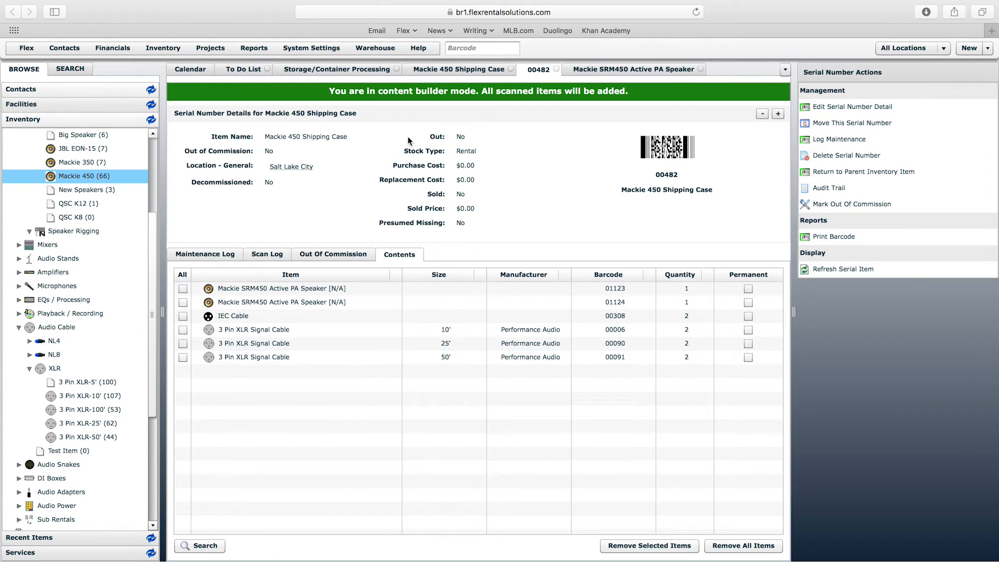
# - Check the content builder banner of case 00482, and open Storage/Container Processing to review the listed containers
pyautogui.moveTo(329, 91); pyautogui.dragTo(669, 92)
pyautogui.click(669, 92)
pyautogui.click(373, 49)
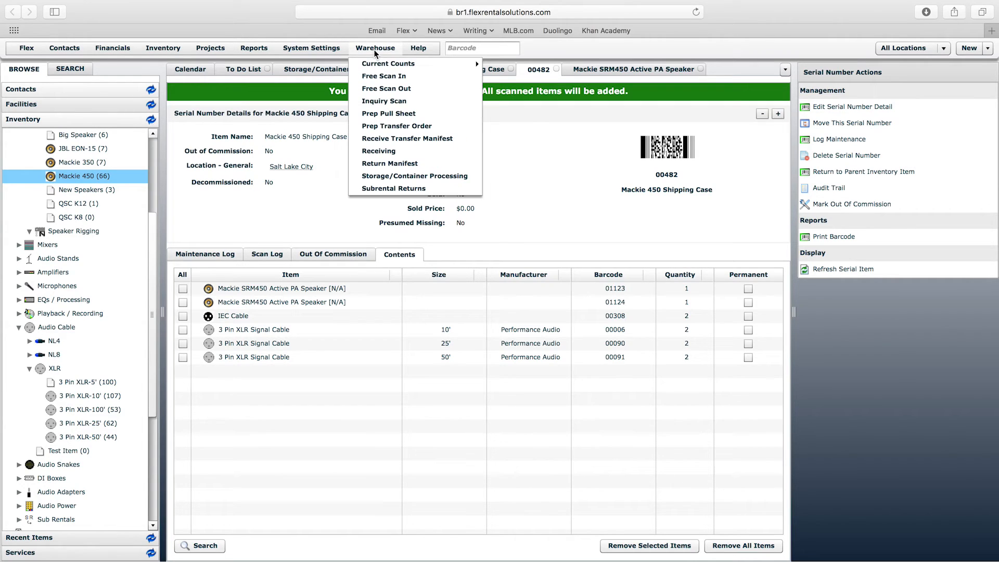
pyautogui.click(407, 176)
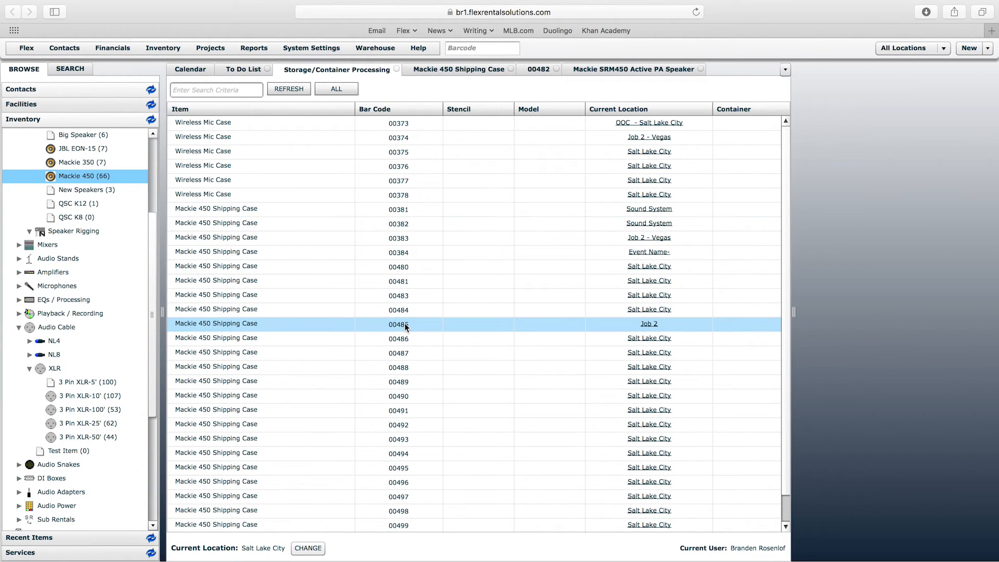
# - Open shipping case 00381 from the container list, examine its contents, and return to its entry in Storage/Container Processing
pyautogui.click(404, 211)
pyautogui.doubleClick(407, 209)
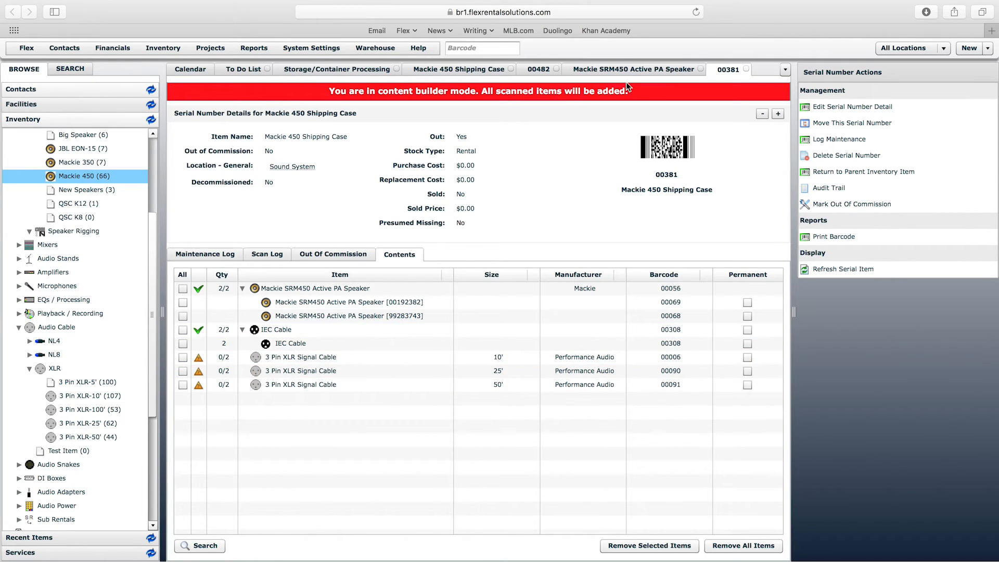
pyautogui.click(375, 48)
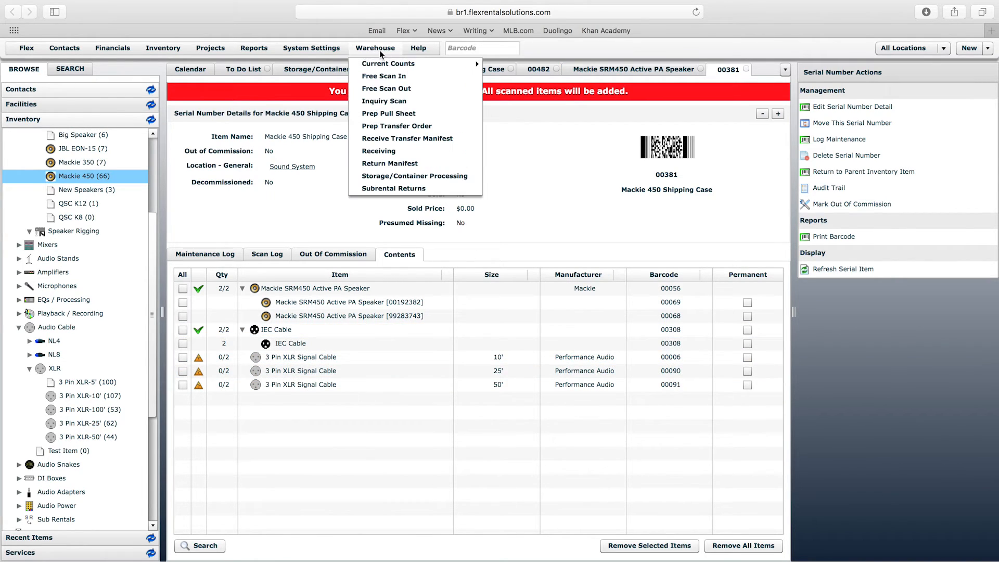
pyautogui.click(449, 176)
pyautogui.click(196, 210)
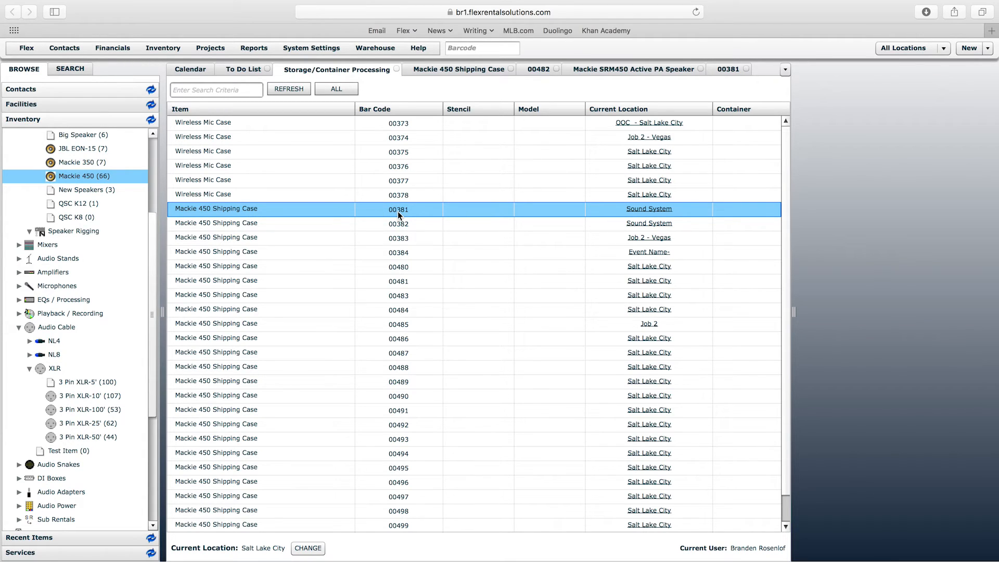
# - Review the Mackie 450 Shipping Case's storage requirements and compare them with the barcode and contents of unit 00482
pyautogui.click(463, 70)
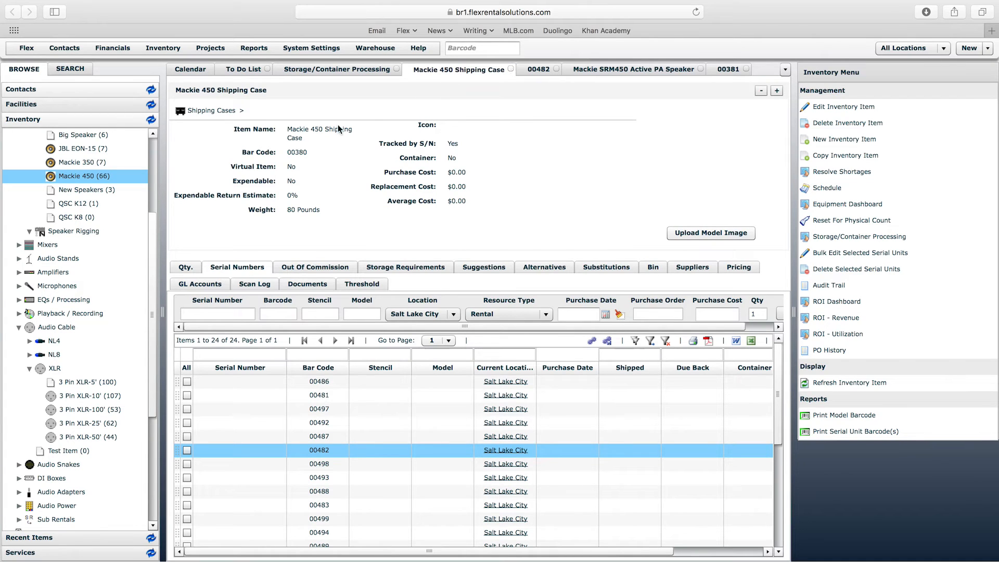
pyautogui.moveTo(303, 138); pyautogui.dragTo(276, 126)
pyautogui.click(419, 268)
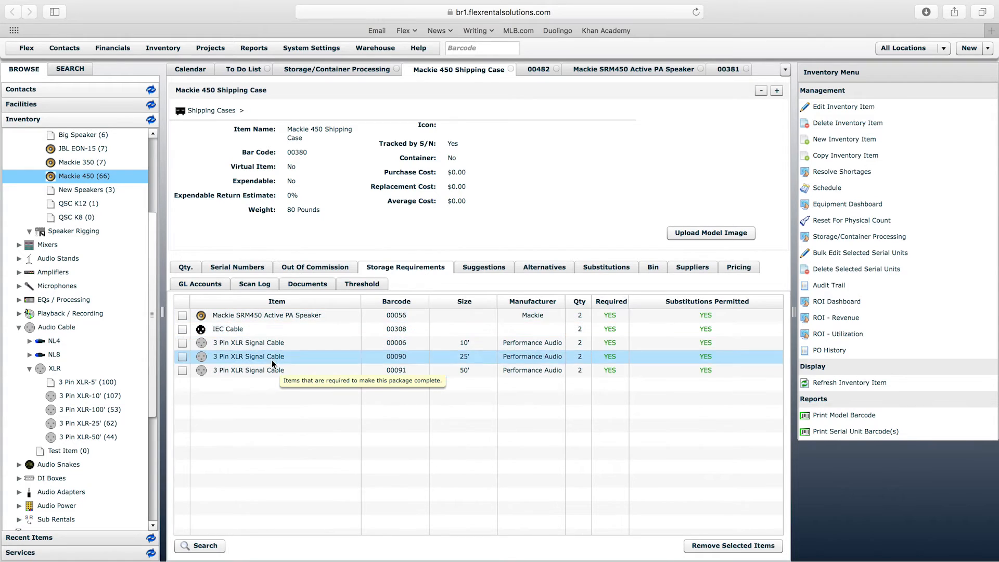
pyautogui.click(528, 70)
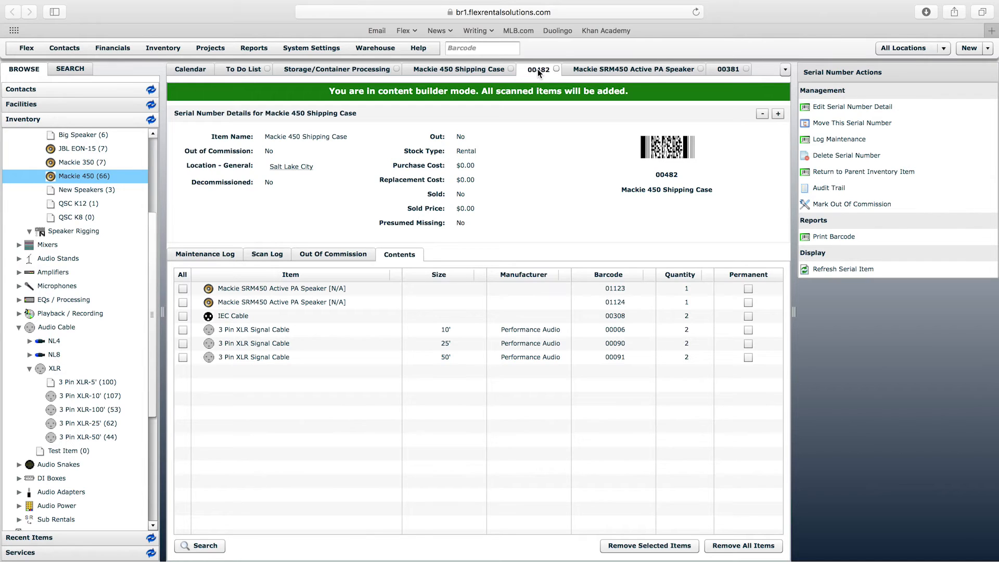
pyautogui.moveTo(654, 175); pyautogui.dragTo(682, 179)
pyautogui.click(682, 182)
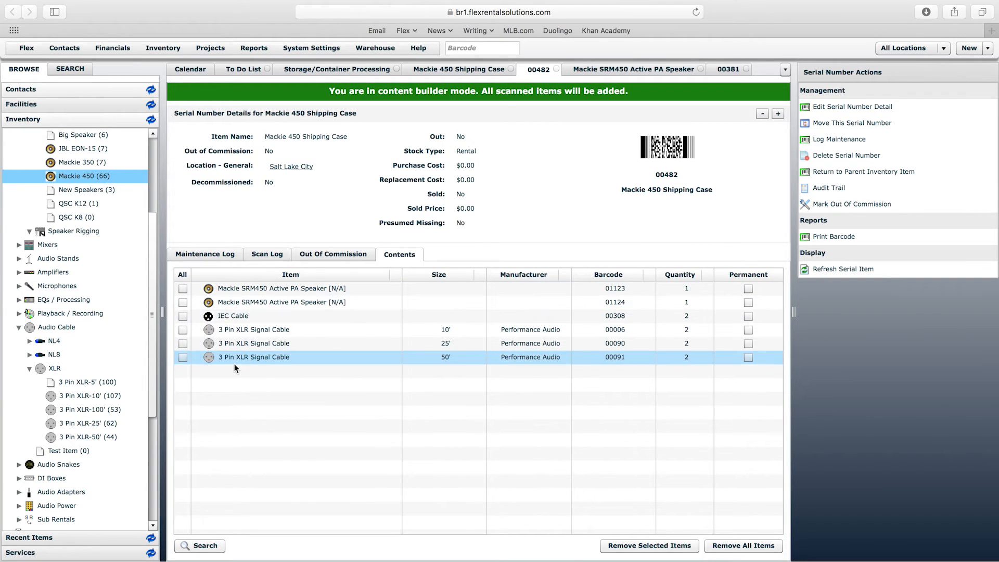
# - Revisit case 00381's contents and the container processing list, and recheck the contents and barcode of case 00482
pyautogui.click(727, 70)
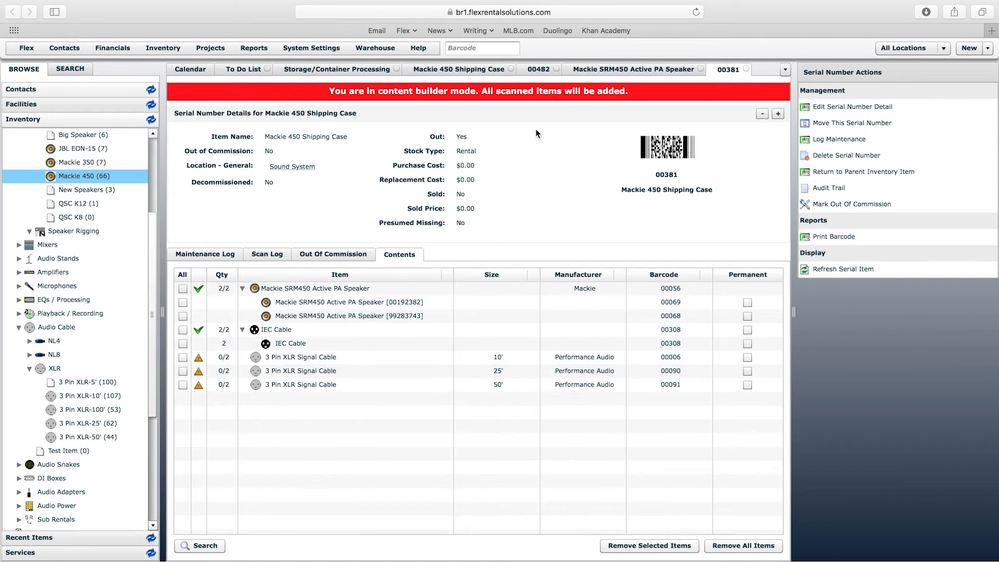
pyautogui.click(363, 68)
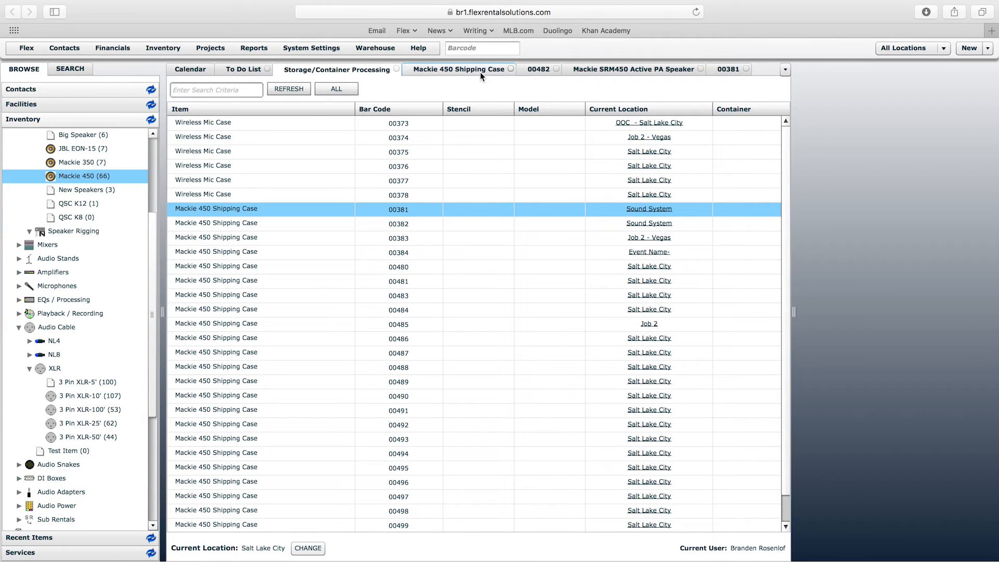
pyautogui.click(538, 72)
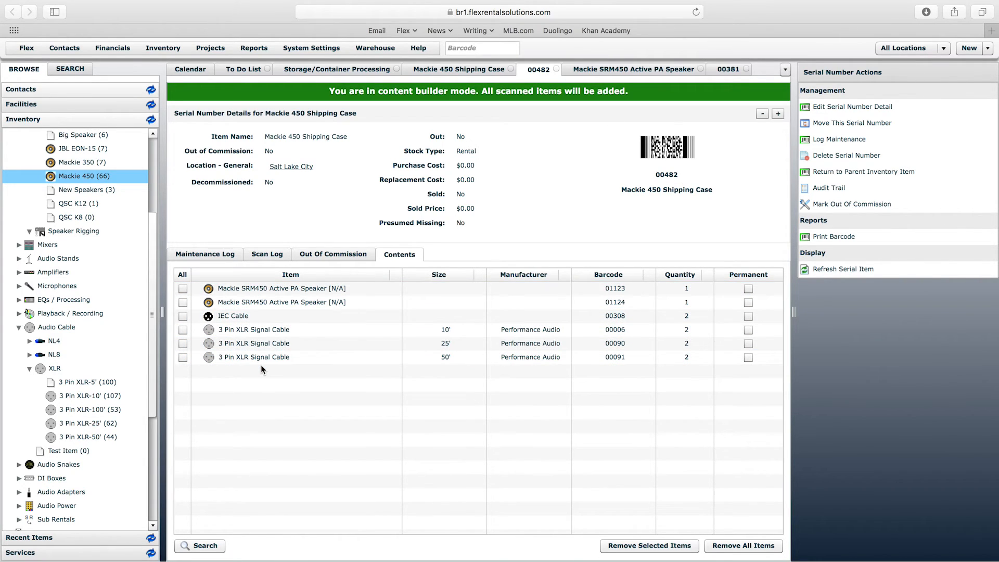
pyautogui.moveTo(657, 177); pyautogui.dragTo(678, 176)
pyautogui.click(678, 175)
# - Reopen Storage/Container Processing and select the Mackie 450 Shipping Case with barcode 00481
pyautogui.click(369, 48)
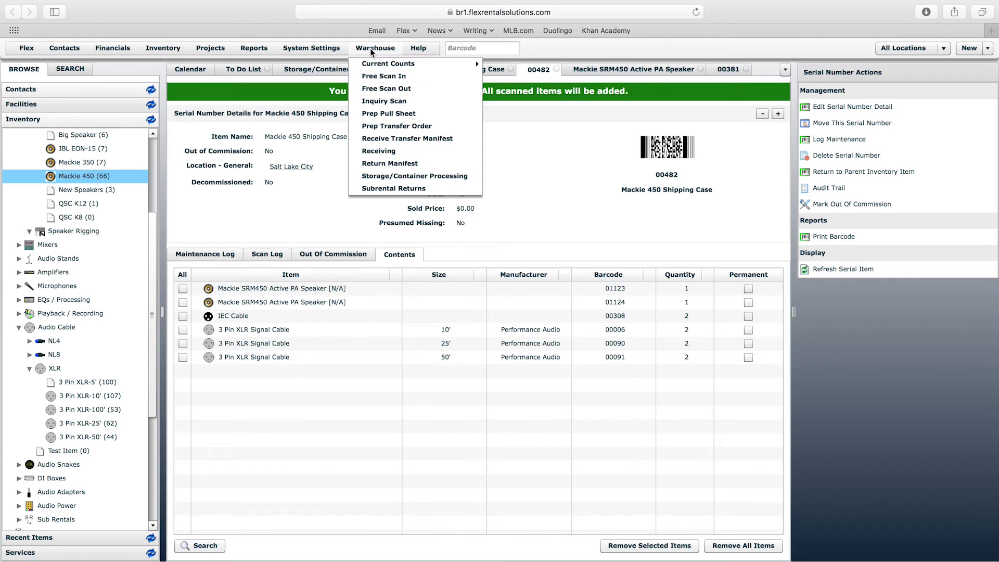
pyautogui.click(416, 177)
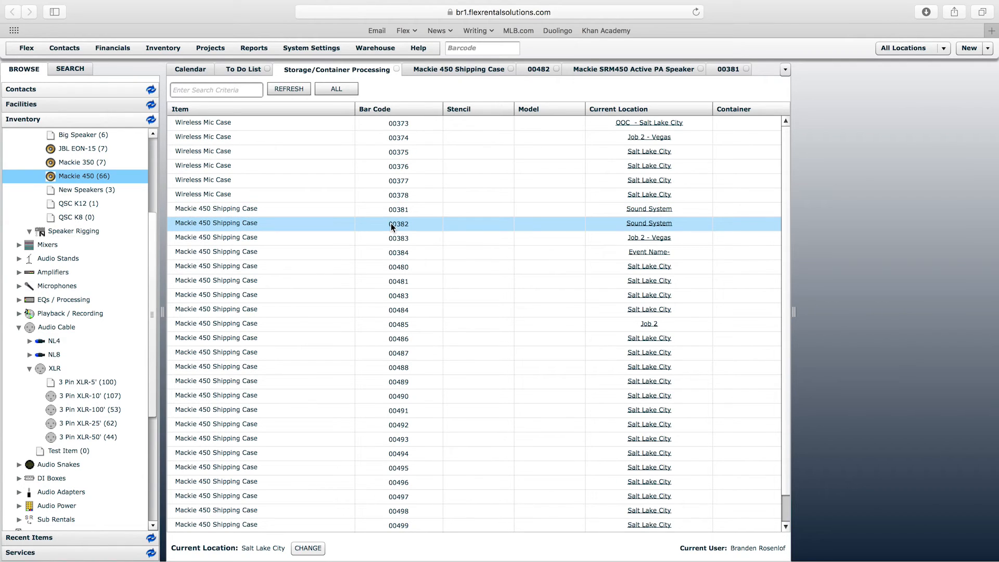
pyautogui.click(399, 282)
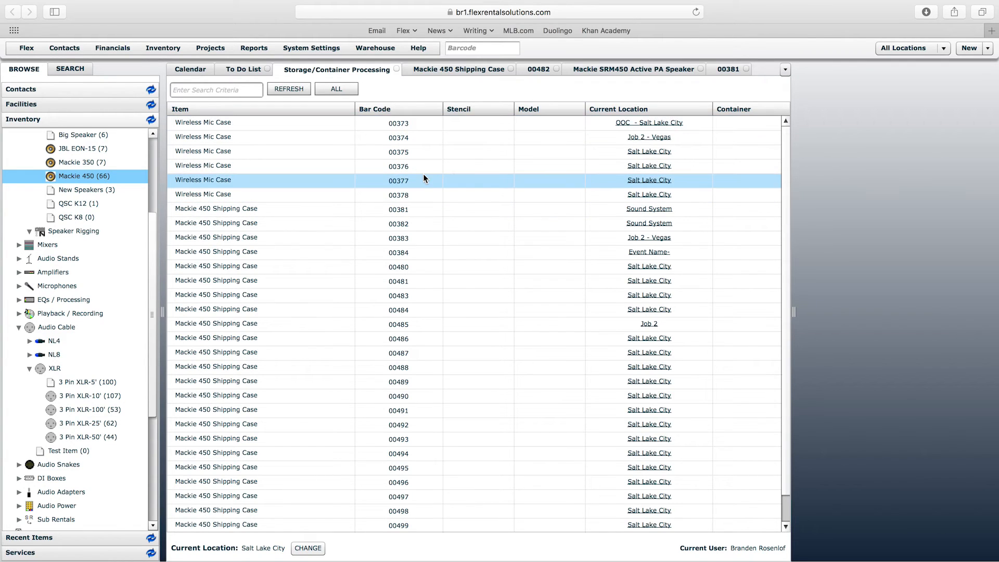
# - Open Mackie 450 Shipping Case 00480 from the container list and add the speaker with barcode 01125 to its contents
pyautogui.doubleClick(407, 268)
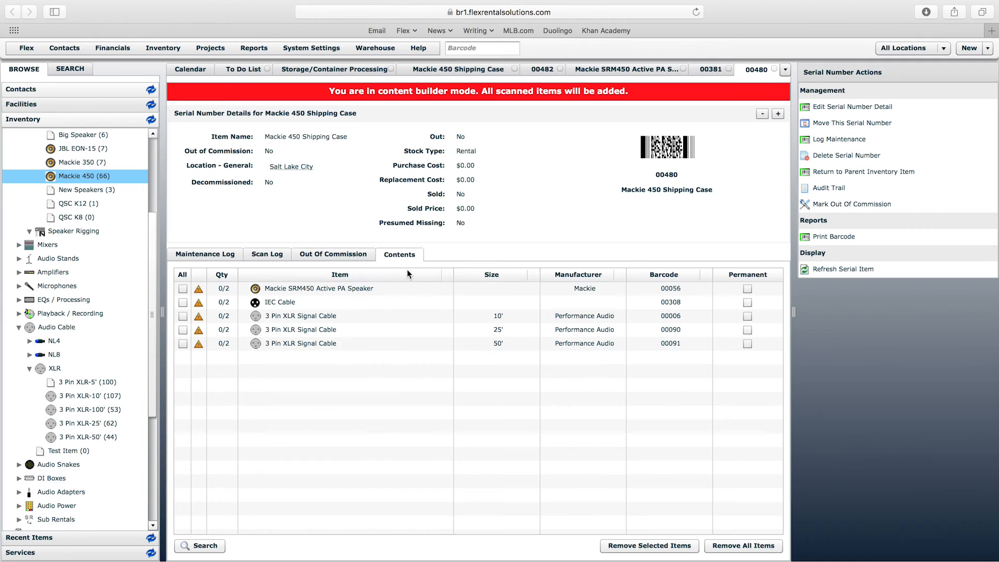
pyautogui.click(458, 51)
pyautogui.write('01125')
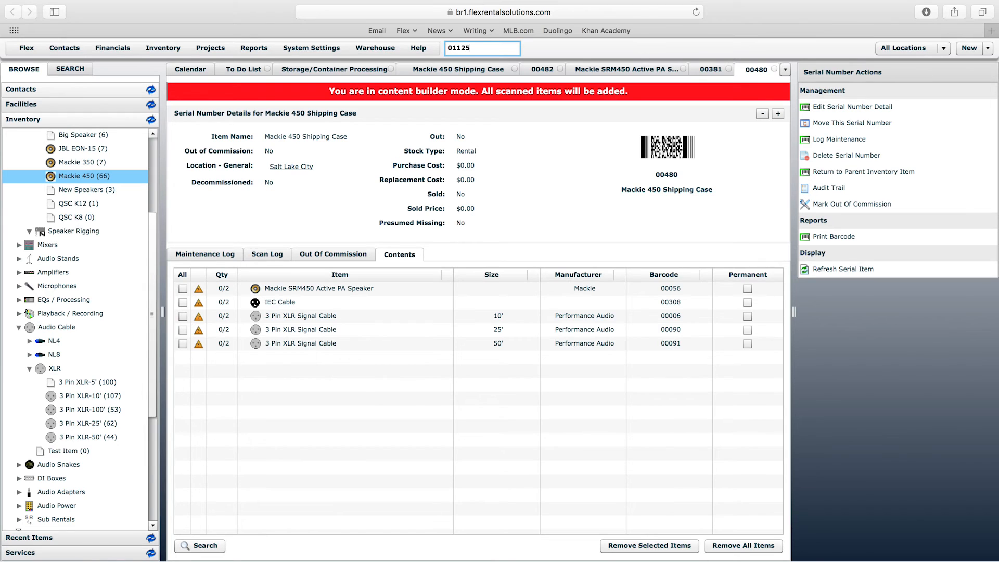
pyautogui.press('Return')
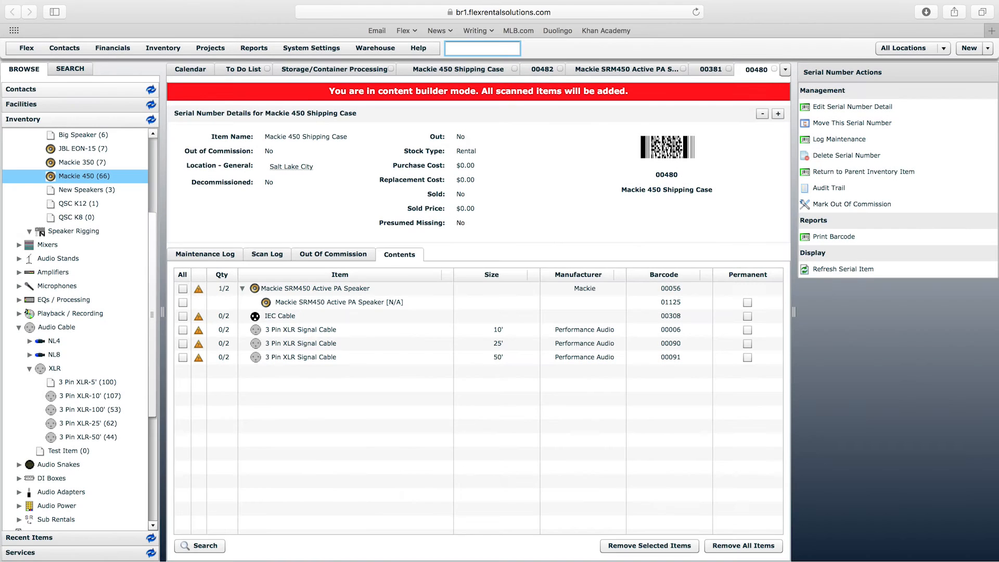
# - Add the second Mackie SRM450 speaker, barcode 01126, to case 00480
pyautogui.write('011')
pyautogui.press('BackSpace')
pyautogui.write('126')
pyautogui.press('Return')
pyautogui.click(301, 303)
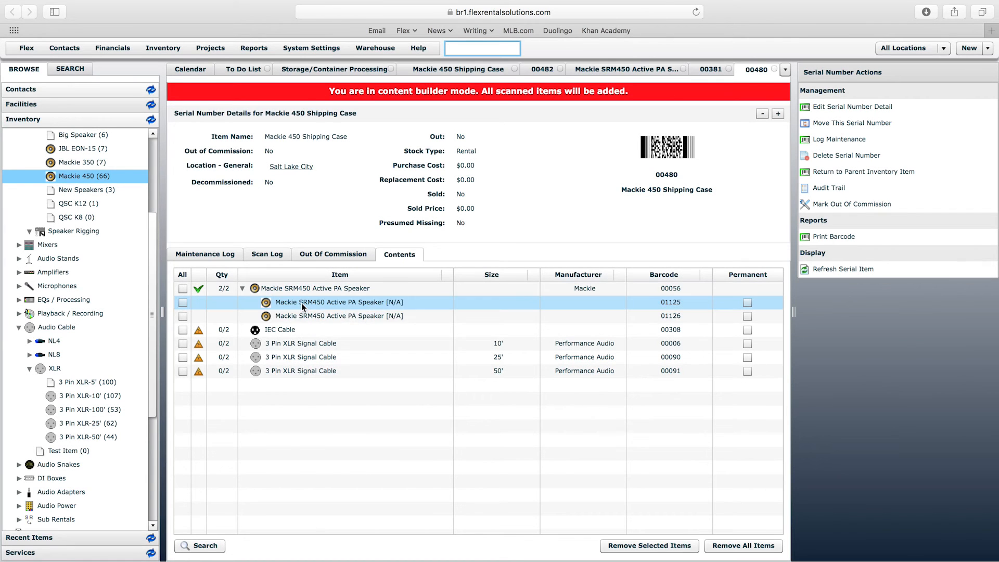
# - Execute a virtual scan for the IEC Cable in case 00480 and accept a quantity of 2
pyautogui.click(283, 331)
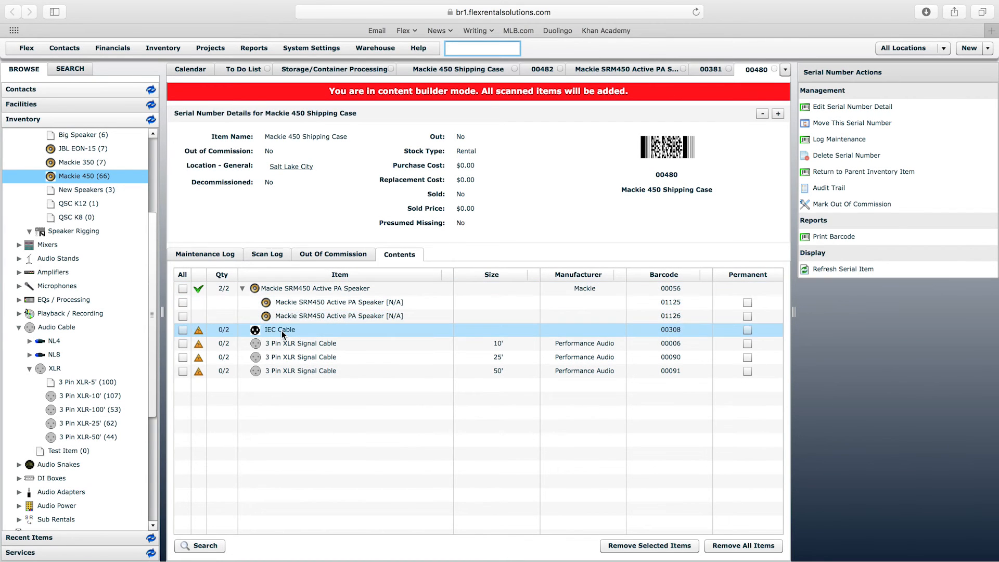
pyautogui.doubleClick(283, 334)
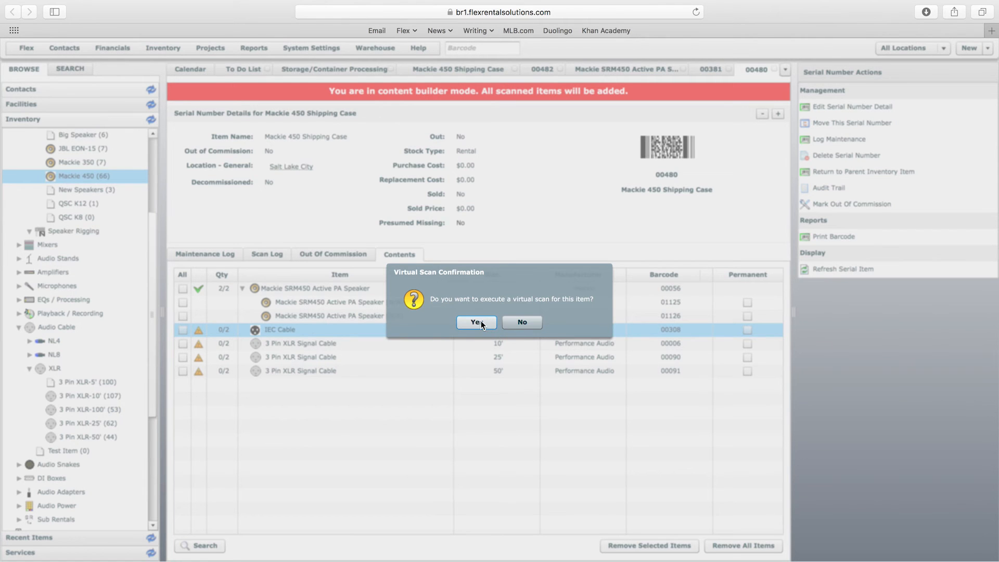
pyautogui.click(480, 321)
pyautogui.click(539, 334)
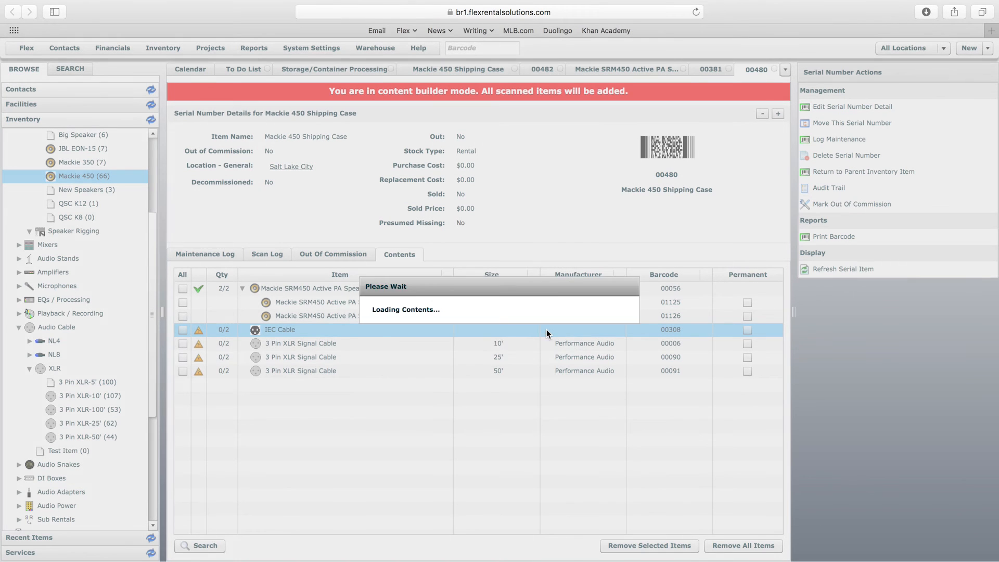
# - Execute a virtual scan for the 10' 3 Pin XLR Signal Cable and accept a quantity of 2
pyautogui.click(290, 356)
pyautogui.doubleClick(290, 357)
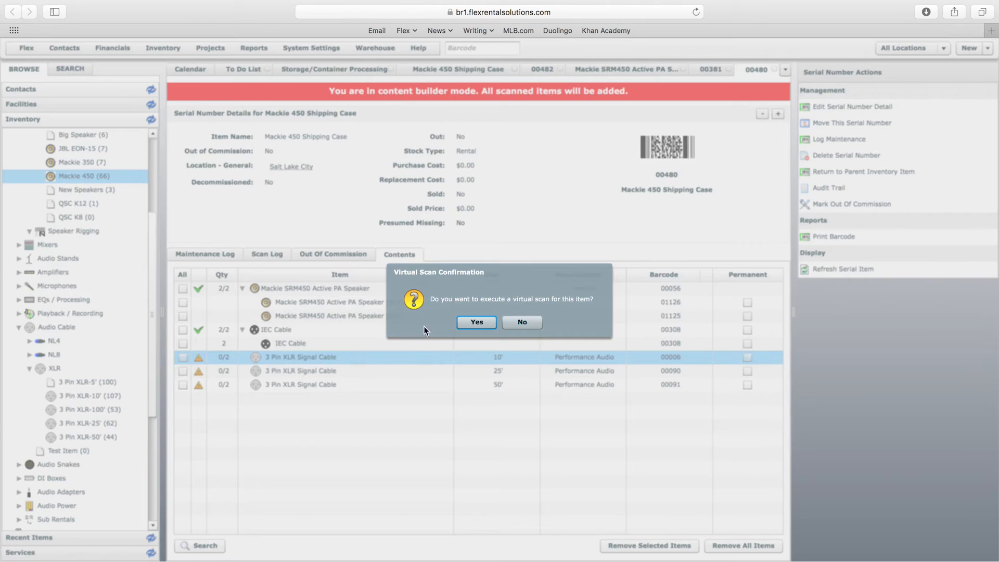
pyautogui.click(480, 322)
pyautogui.click(546, 340)
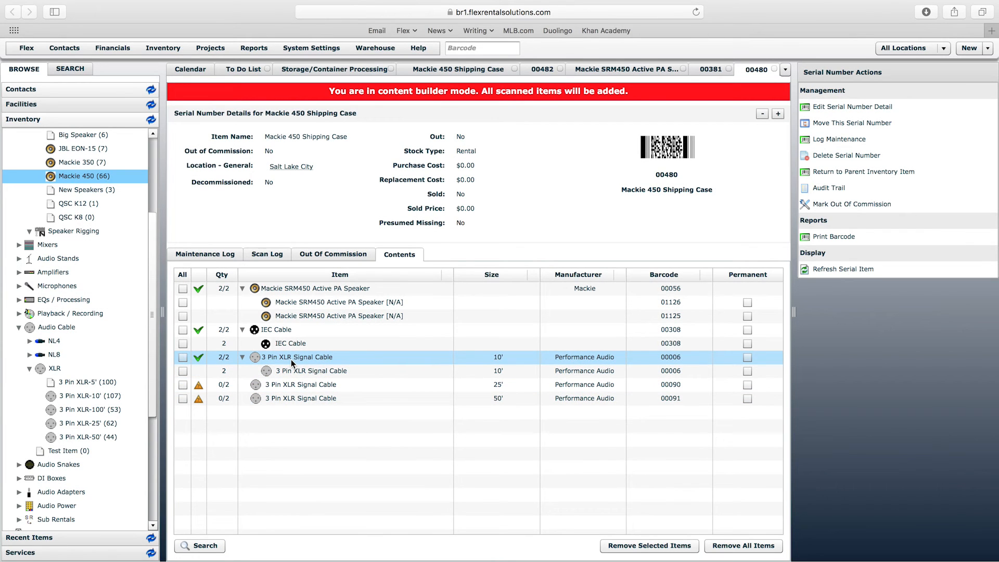
# - Add two 25' 3 Pin XLR Signal Cables to case 00480 using barcode 00090
pyautogui.click(293, 370)
pyautogui.click(304, 398)
pyautogui.click(670, 386)
pyautogui.click(672, 388)
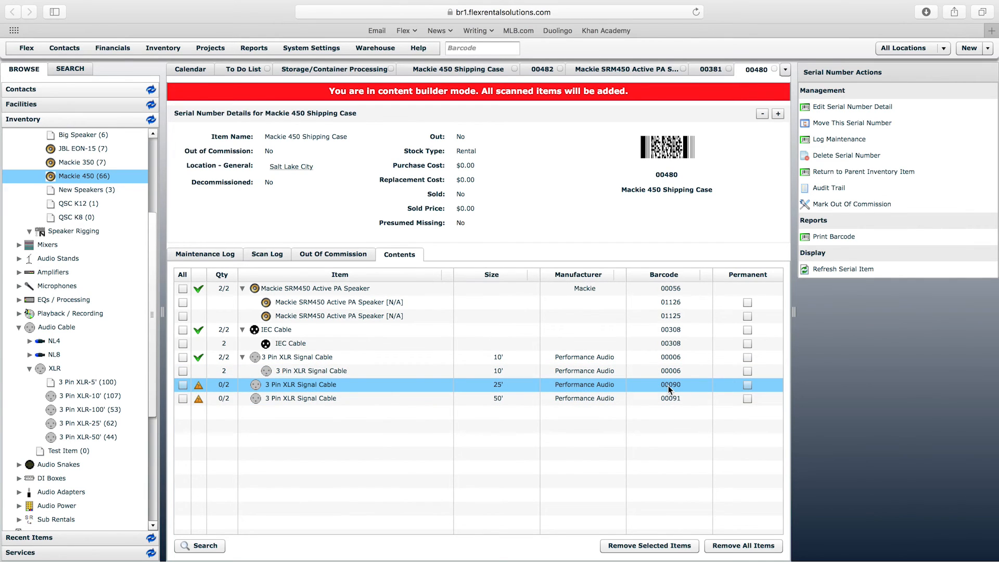
pyautogui.click(499, 49)
pyautogui.write('00090')
pyautogui.press('Return')
pyautogui.write('2')
pyautogui.press('Return')
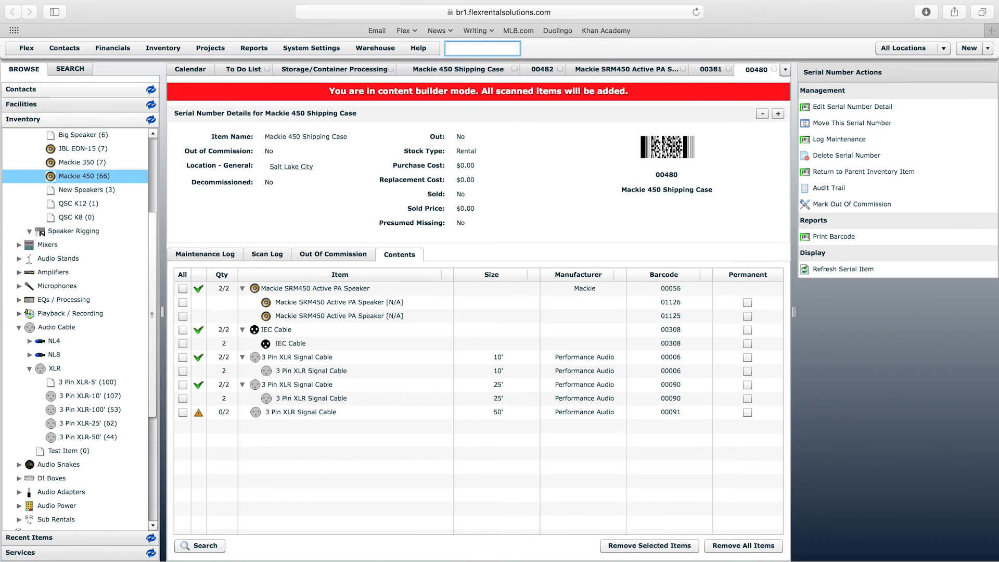
# - Add two 50' 3 Pin XLR Signal Cables to case 00480 using barcode 00091
pyautogui.write('00091')
pyautogui.press('Return')
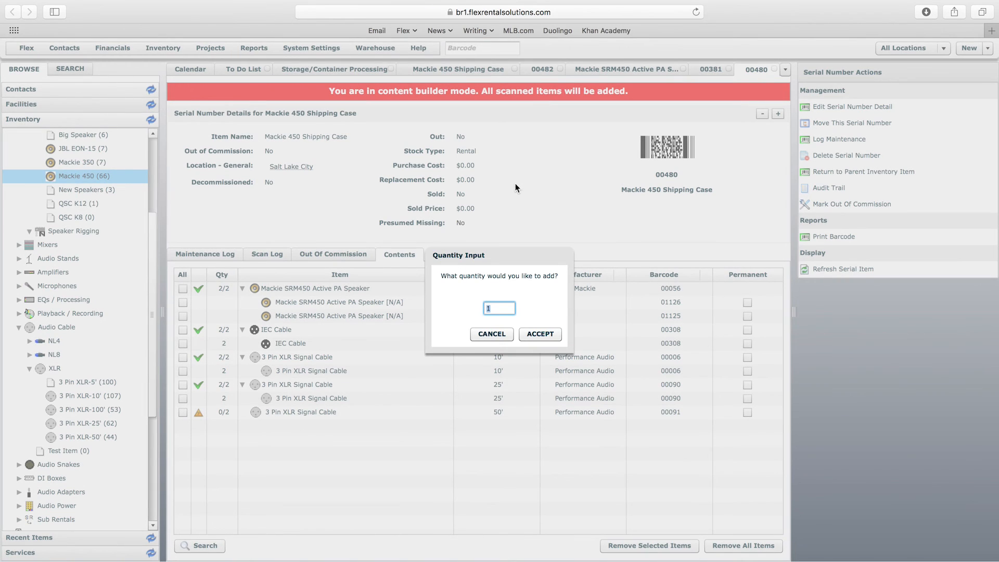
pyautogui.write('2')
pyautogui.press('Return')
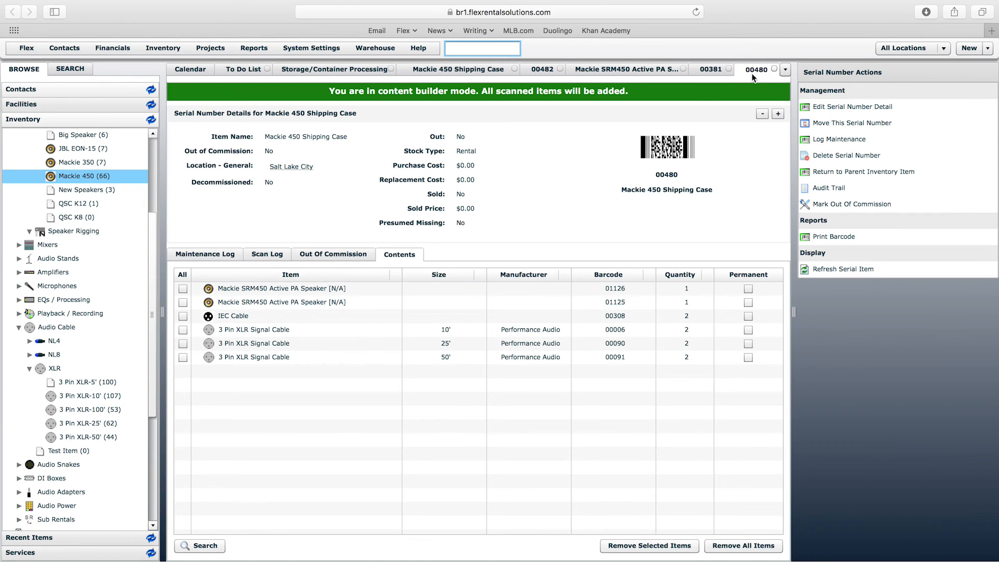
# - Refresh the Storage/Container Processing list and open Mackie 450 Shipping Case 00481
pyautogui.click(339, 71)
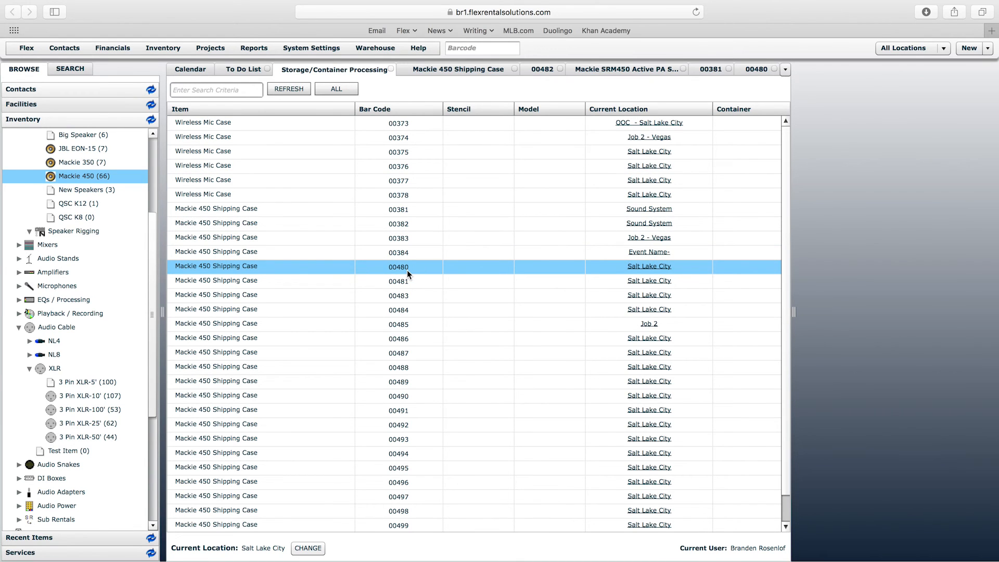
pyautogui.click(283, 88)
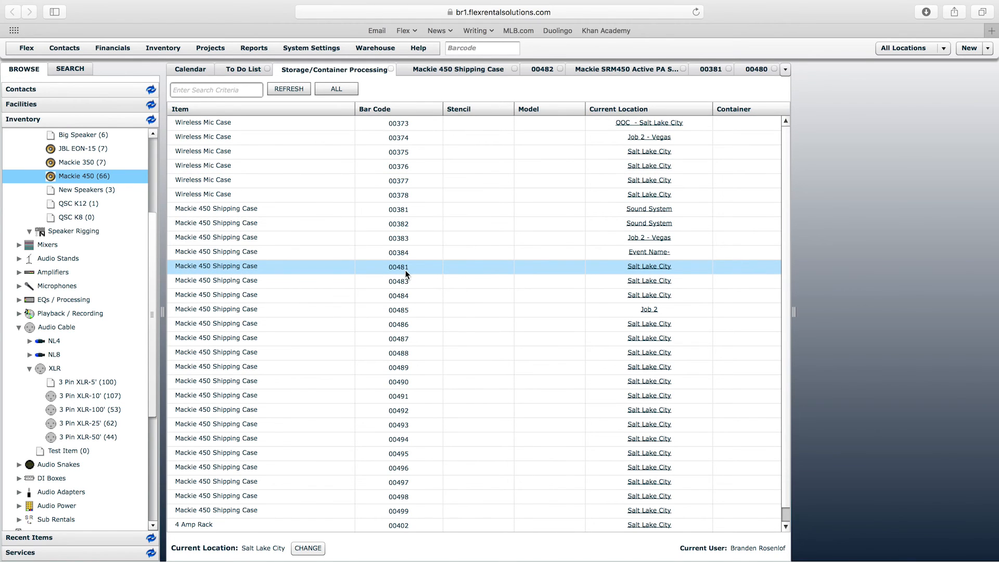
pyautogui.doubleClick(406, 268)
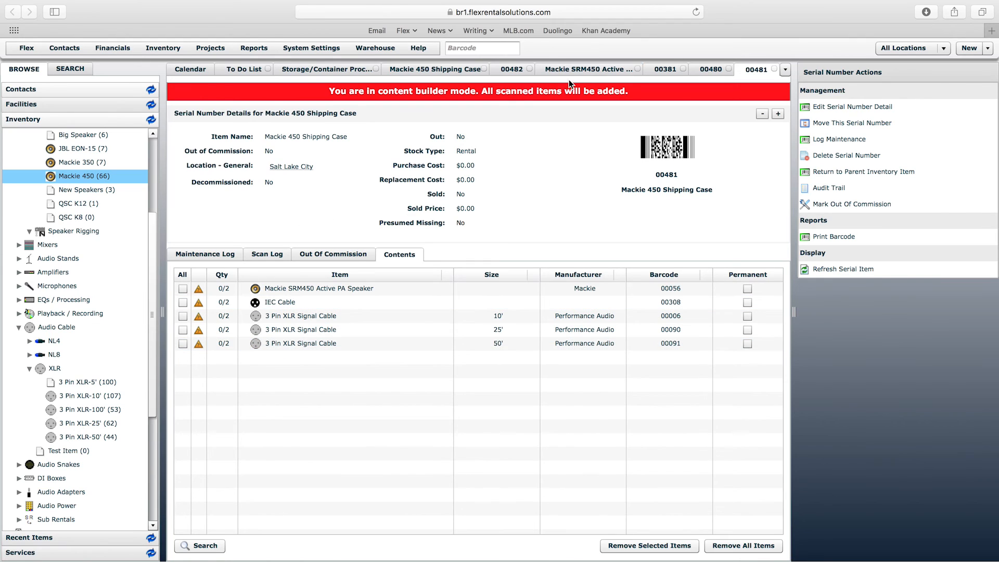
# - Return to the container list, reopen case 00481, and examine its required contents and barcode
pyautogui.click(318, 69)
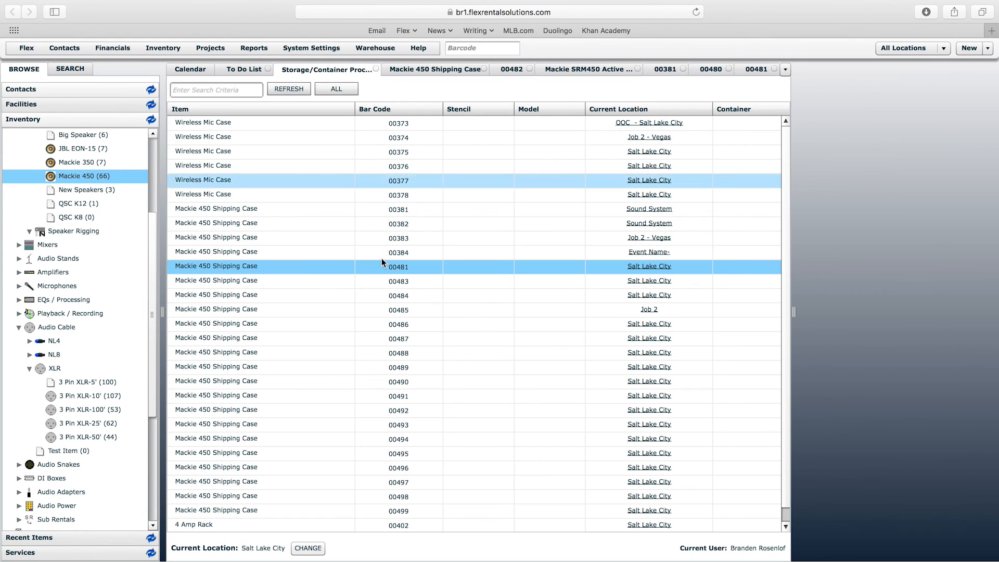
pyautogui.doubleClick(400, 268)
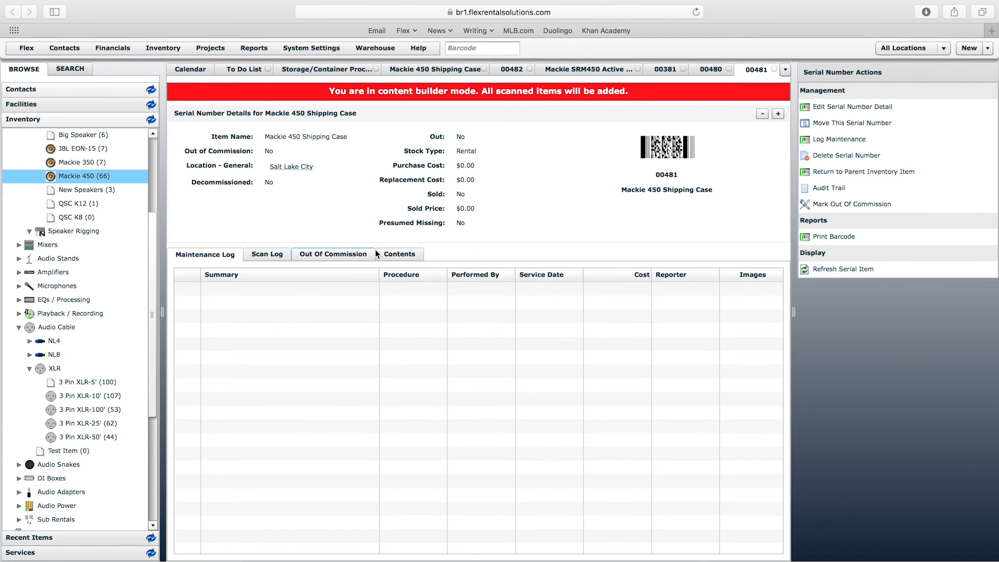
pyautogui.click(410, 254)
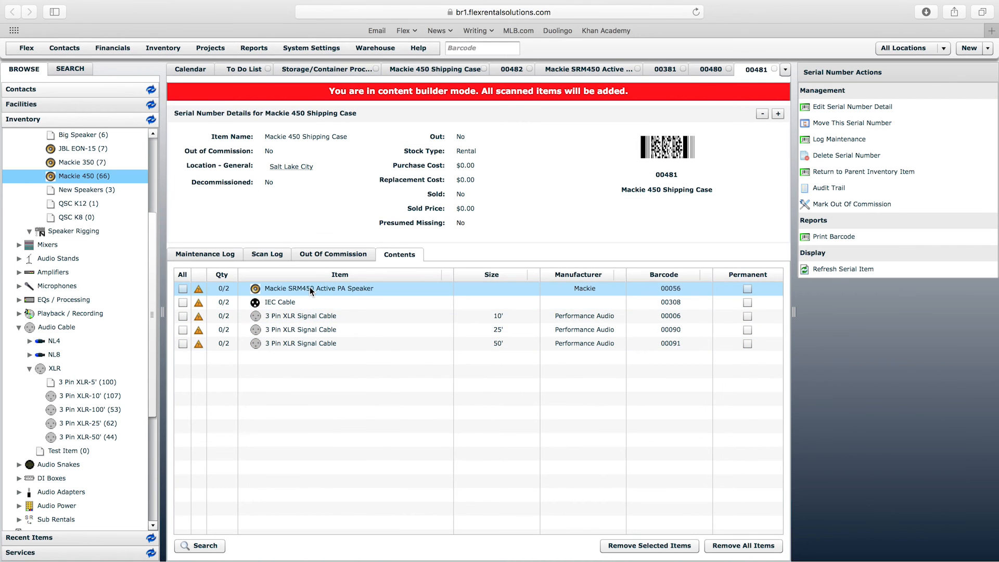
pyautogui.moveTo(655, 175); pyautogui.dragTo(671, 174)
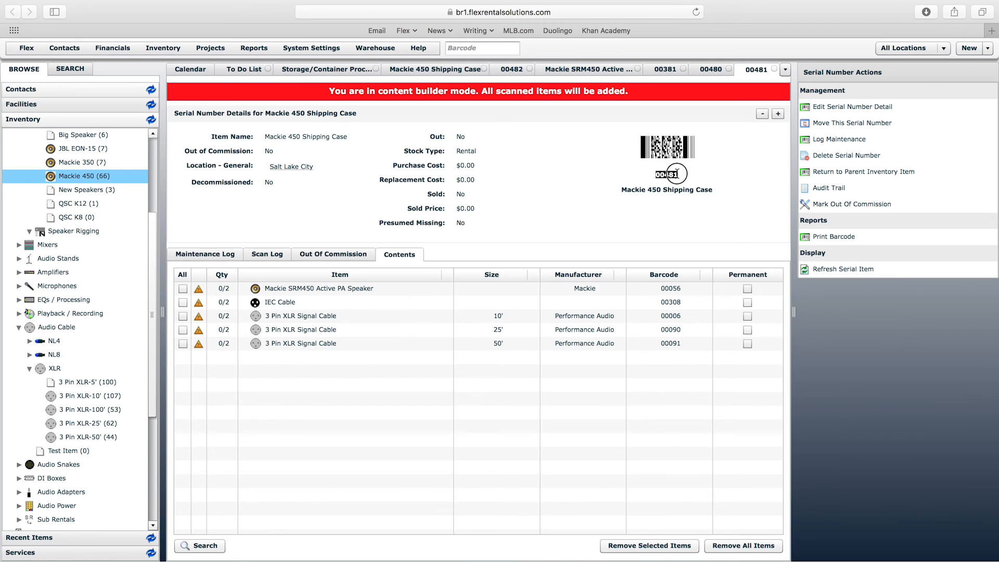
pyautogui.click(669, 175)
pyautogui.click(426, 209)
# - Open case 00483 from Storage/Container Processing and review its item name and required contents
pyautogui.click(375, 48)
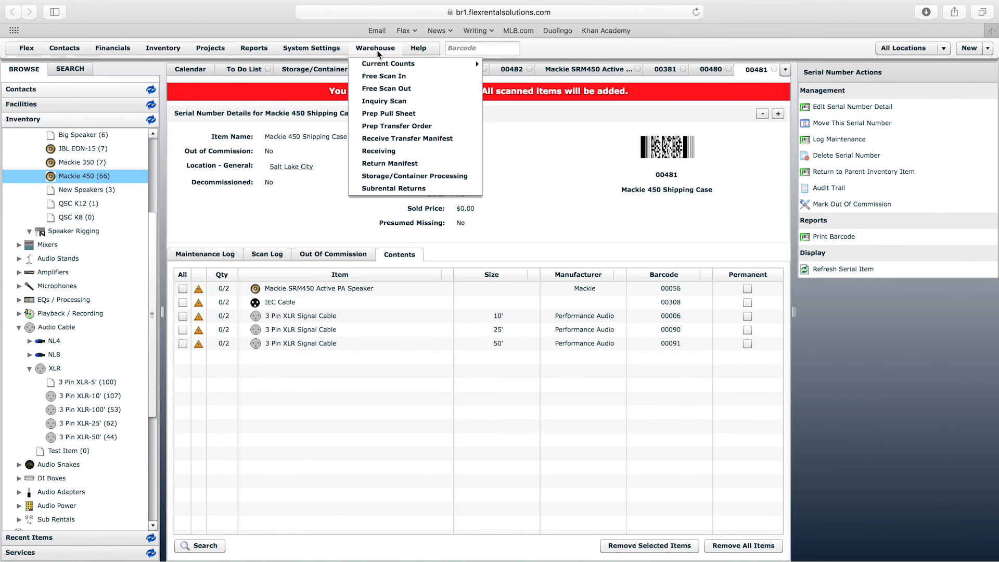
pyautogui.click(398, 177)
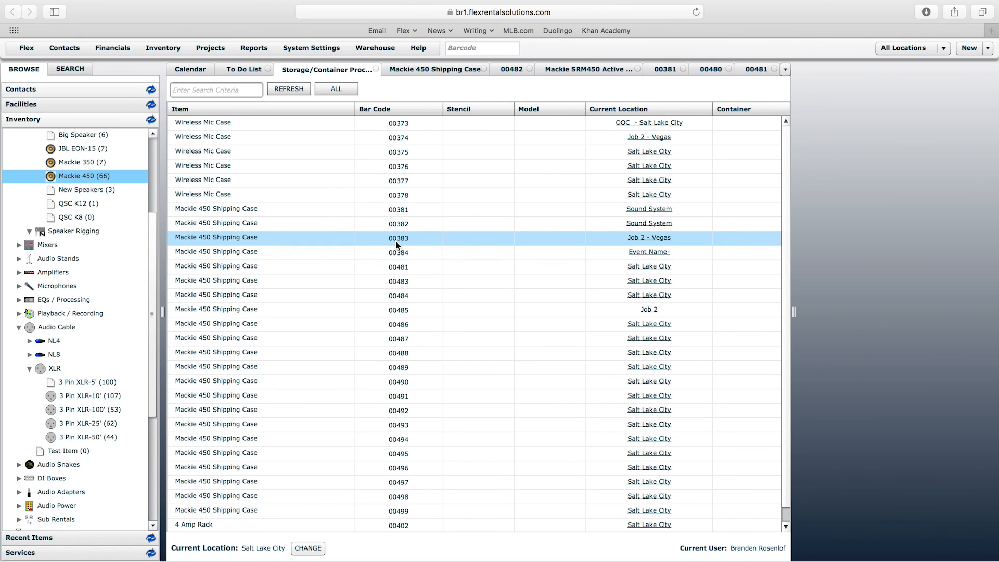
pyautogui.click(403, 284)
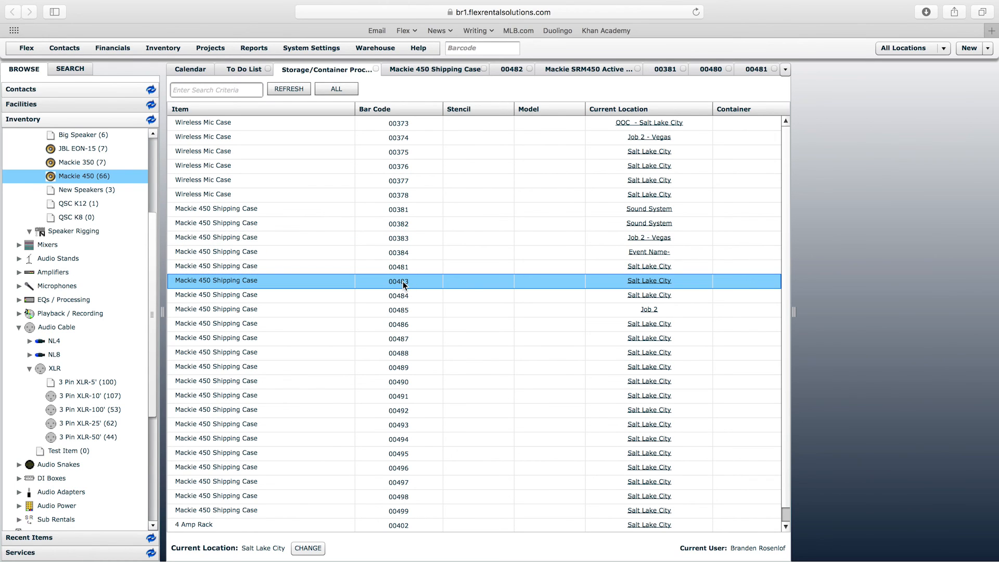
pyautogui.doubleClick(402, 284)
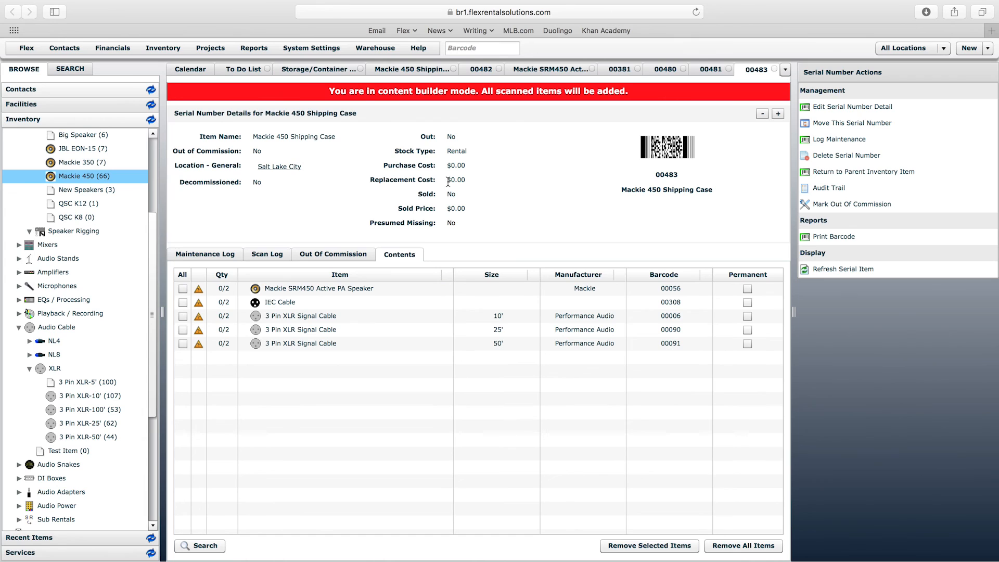
pyautogui.moveTo(336, 136); pyautogui.dragTo(254, 136)
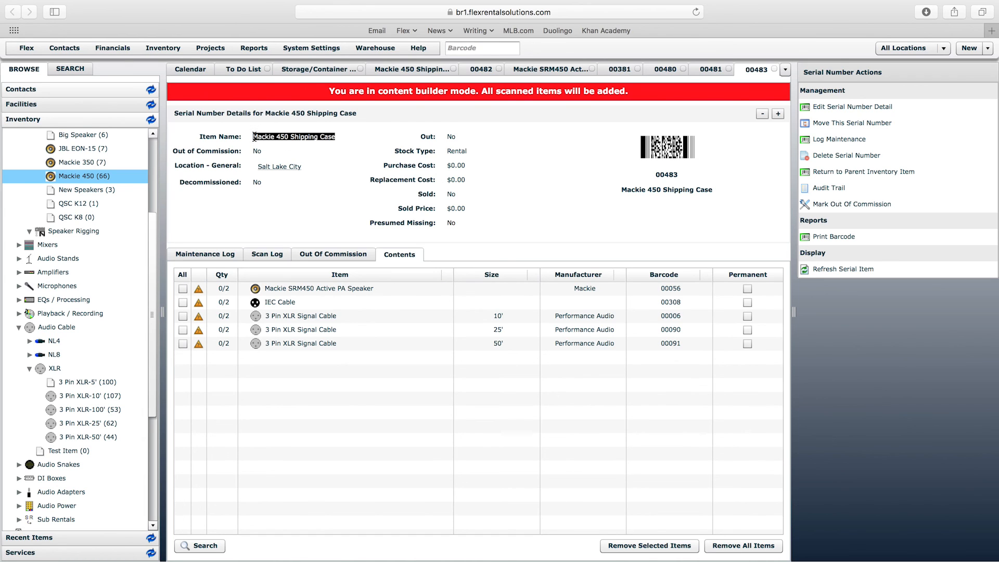
pyautogui.click(302, 138)
pyautogui.moveTo(153, 228); pyautogui.dragTo(155, 204)
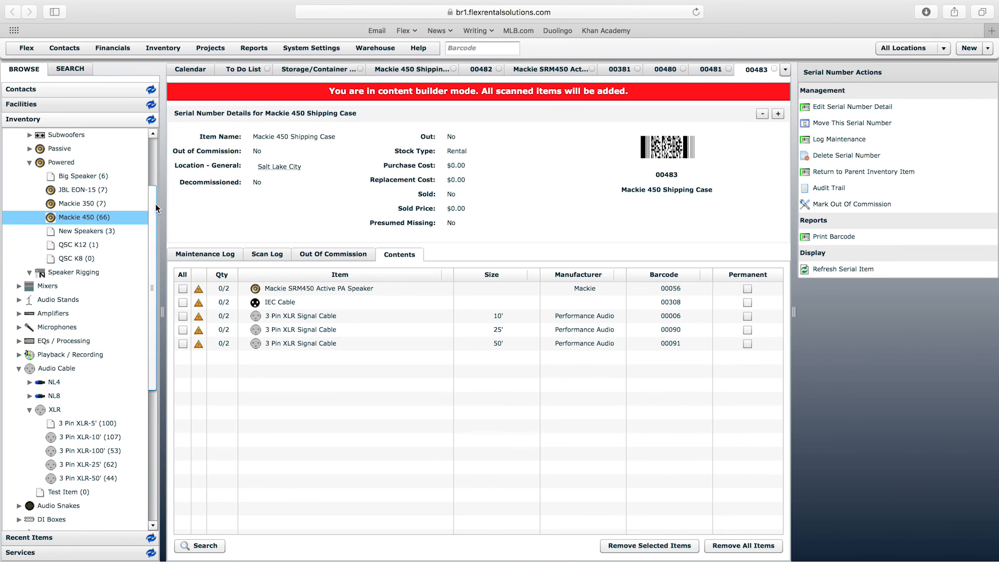
# - Open the Flex YouTube Channel and show the full set of created playlists
pyautogui.click(416, 49)
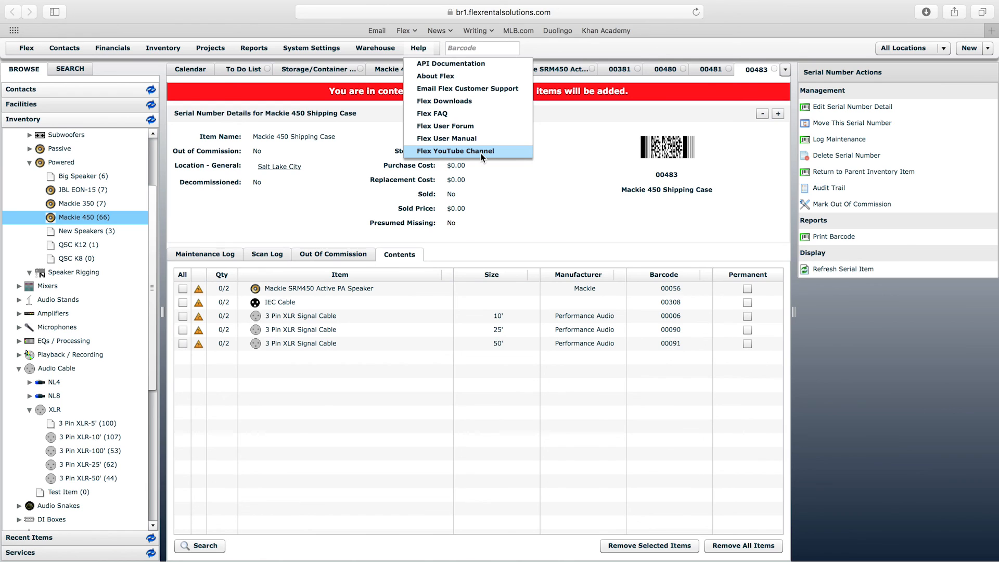
pyautogui.click(455, 151)
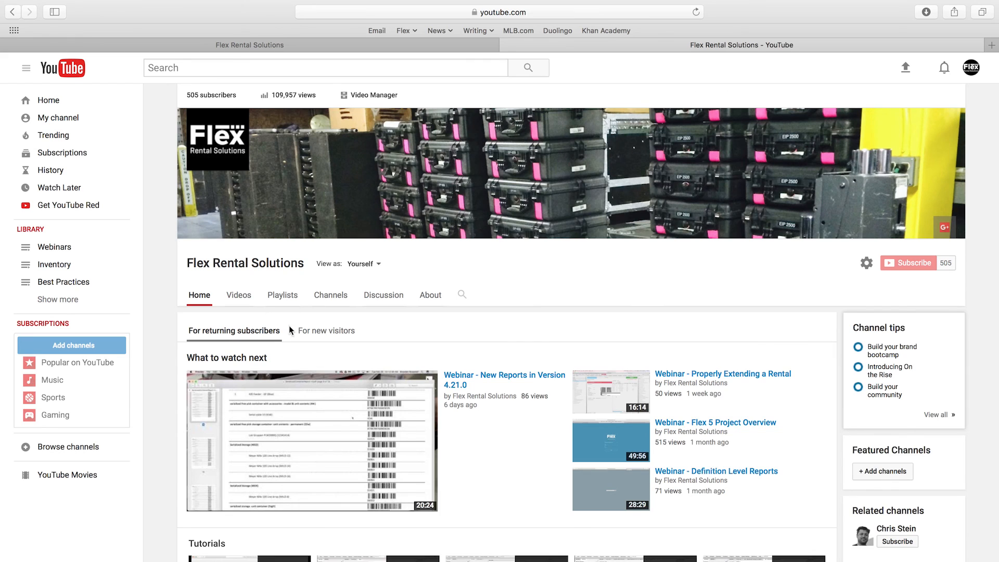
pyautogui.click(283, 295)
pyautogui.scroll(-1, 405, 297)
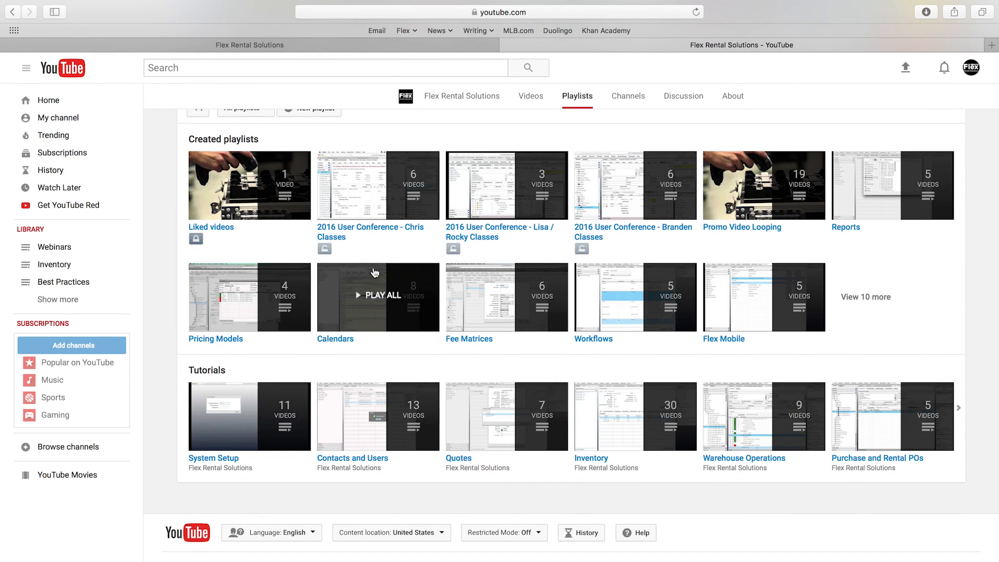
pyautogui.click(864, 301)
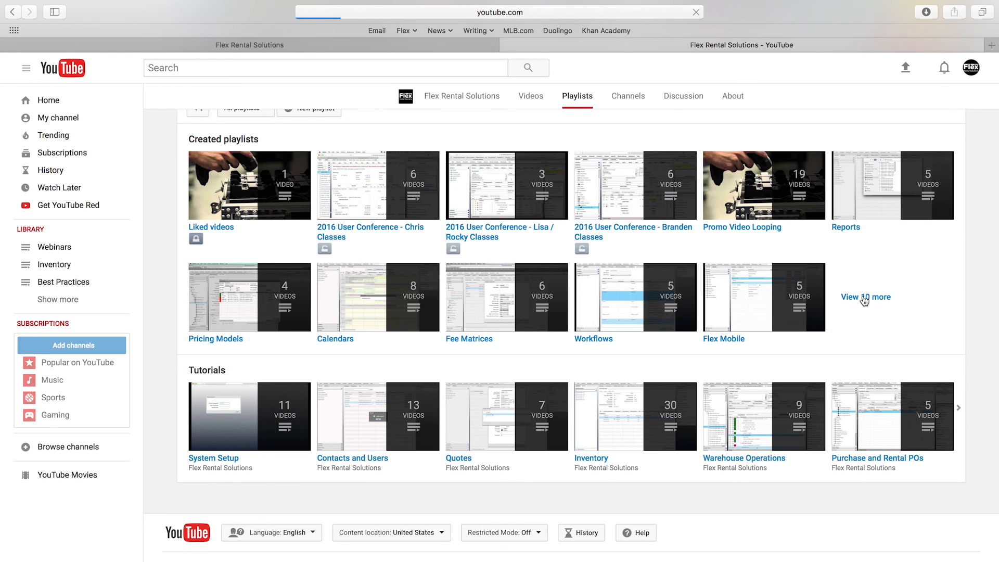
pyautogui.scroll(-3, 634, 398)
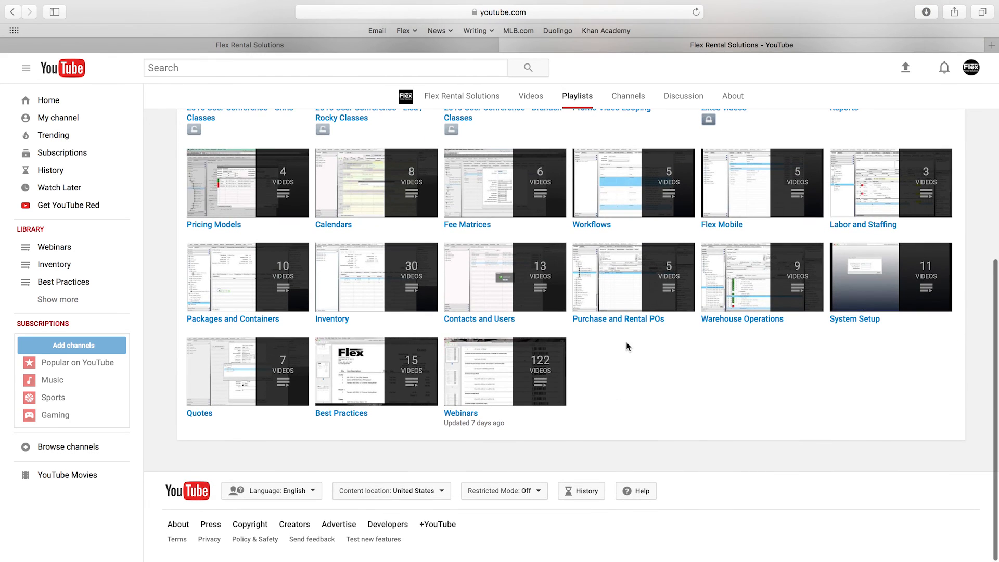
# - Open the Packages and Containers playlist, look through its videos, and return to Flex Rental Solutions
pyautogui.click(254, 323)
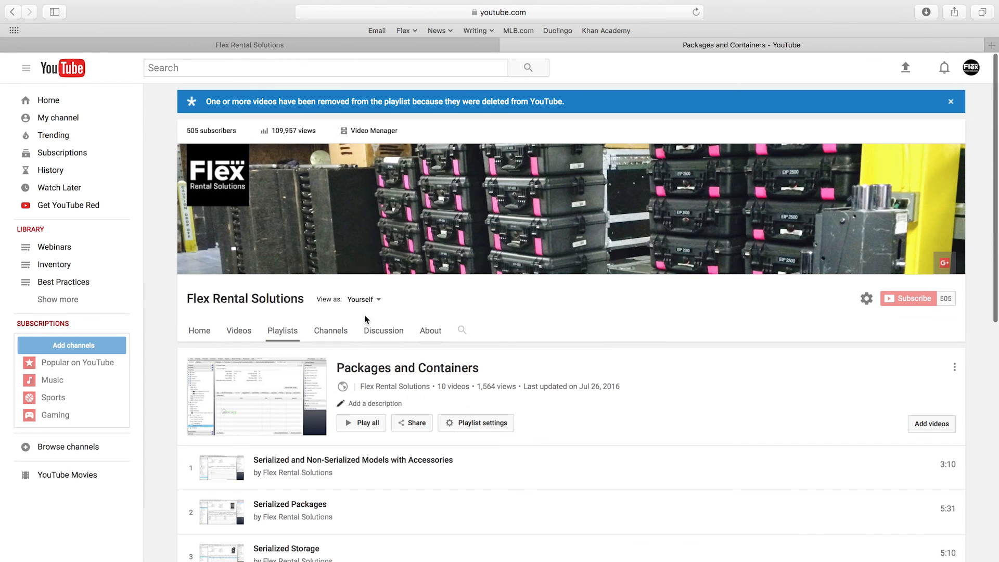
pyautogui.scroll(-5, 320, 319)
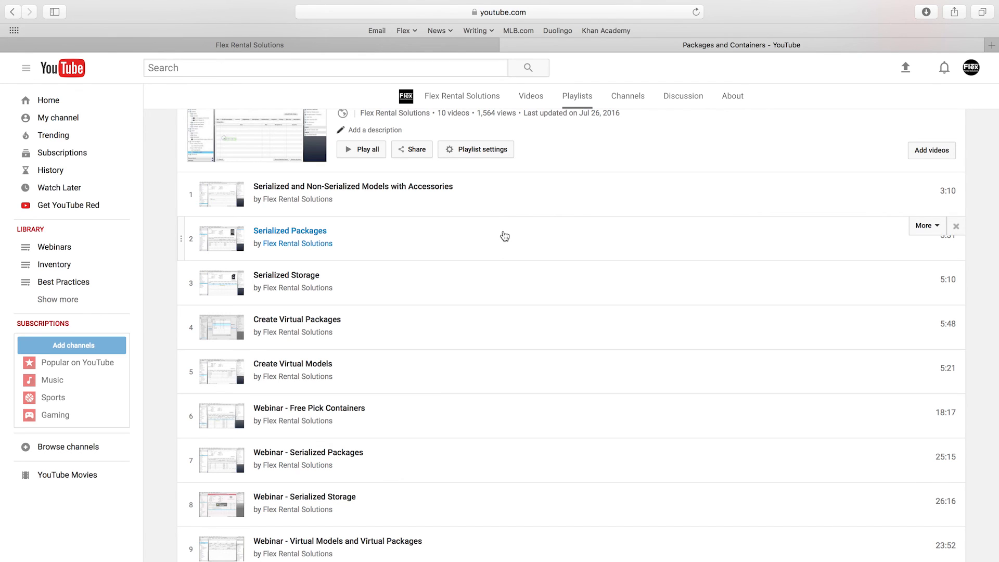
pyautogui.click(506, 46)
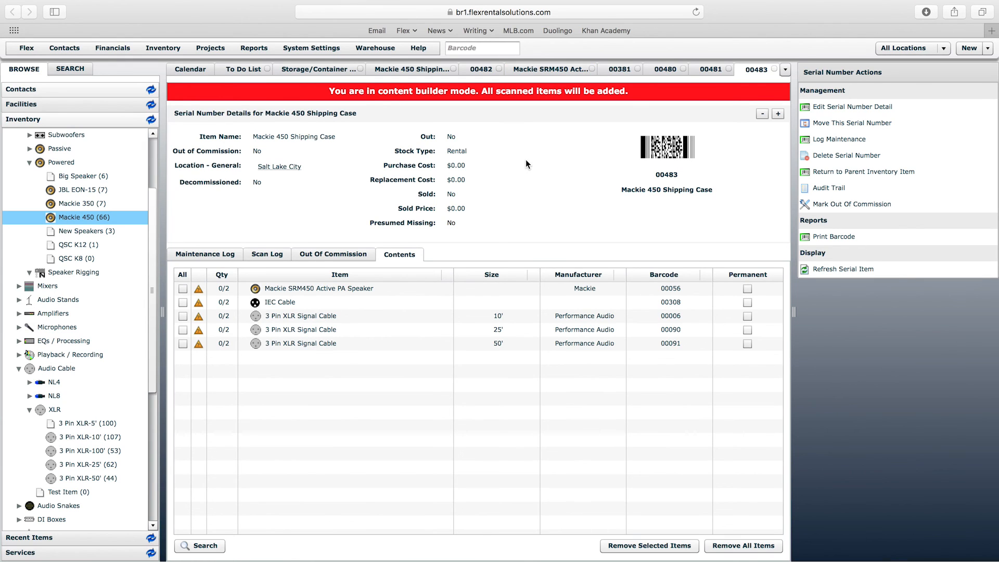